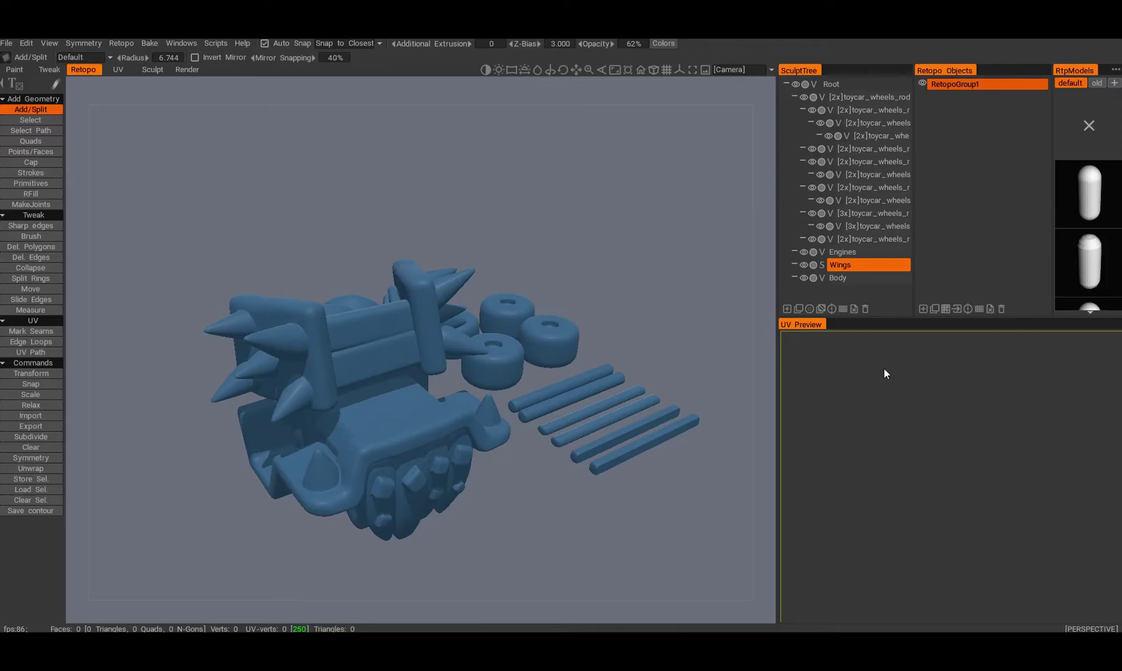
Examine the assembled toy car from several sides, including its spiked wings and the axle holes in the body.
{"action": "left_click_drag", "start_coordinate": [626, 370], "coordinate": [728, 352]}
{"action": "scroll", "coordinate": [513, 371], "scroll_direction": "up", "scroll_amount": 2}
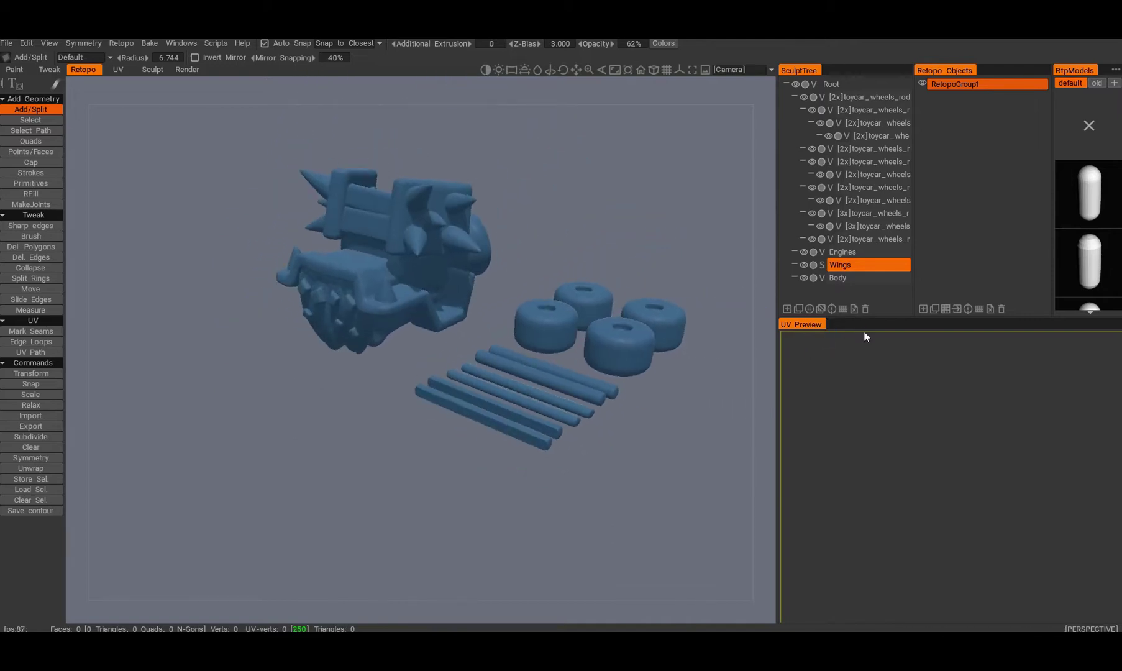
{"action": "left_click_drag", "start_coordinate": [627, 323], "coordinate": [481, 383]}
{"action": "scroll", "coordinate": [581, 348], "scroll_direction": "up", "scroll_amount": 3}
{"action": "scroll", "coordinate": [480, 383], "scroll_direction": "down", "scroll_amount": 3}
{"action": "middle_click_drag", "start_coordinate": [480, 383], "coordinate": [407, 366]}
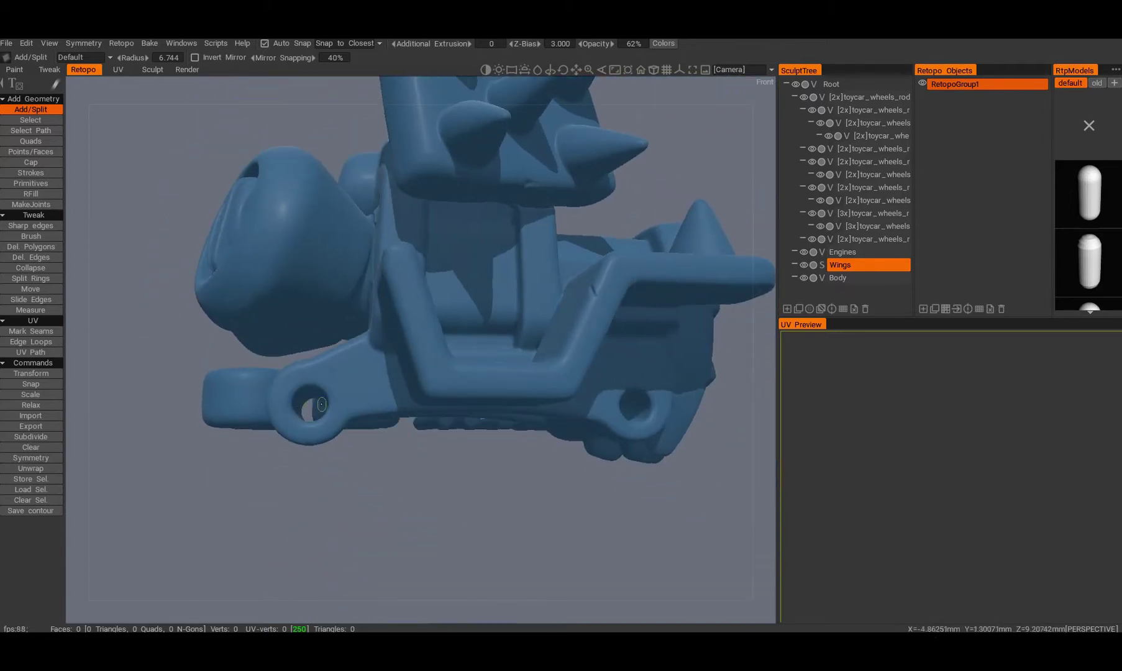
{"action": "left_click_drag", "start_coordinate": [322, 405], "coordinate": [387, 488]}
{"action": "middle_click_drag", "start_coordinate": [387, 488], "coordinate": [382, 420]}
{"action": "right_click_drag", "start_coordinate": [382, 420], "coordinate": [373, 473]}
{"action": "middle_click_drag", "start_coordinate": [374, 474], "coordinate": [481, 416]}
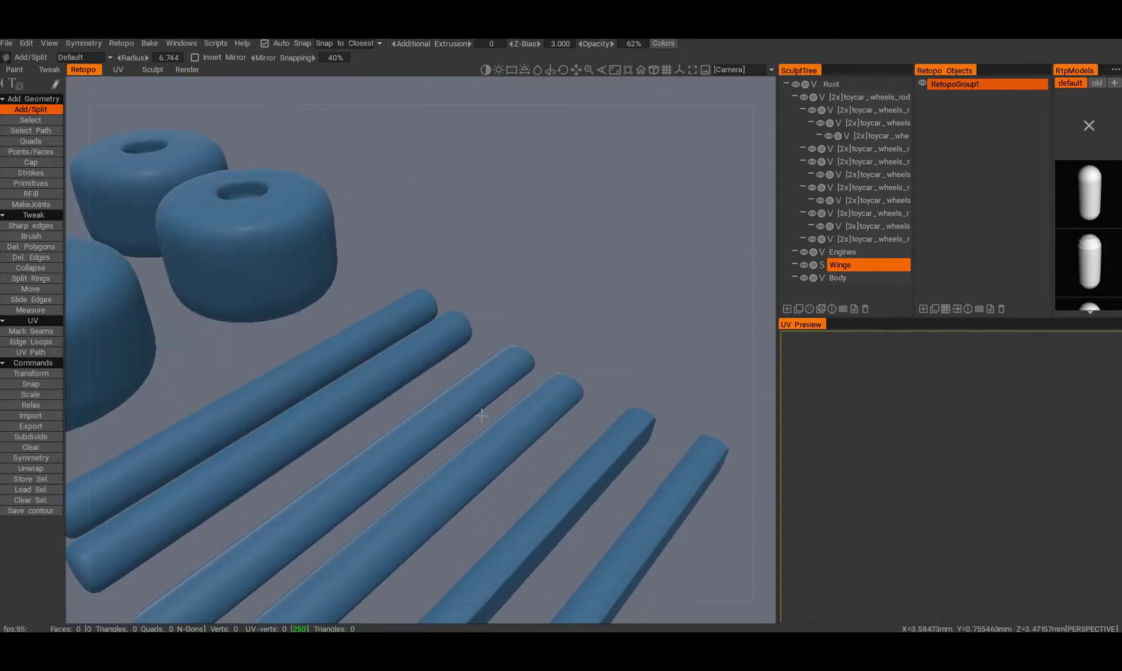
Examine the ends and cross-sections of the six axle rods laid out beside the wheels.
{"action": "right_click_drag", "start_coordinate": [481, 415], "coordinate": [388, 424]}
{"action": "left_click_drag", "start_coordinate": [388, 424], "coordinate": [308, 462]}
{"action": "right_click_drag", "start_coordinate": [308, 462], "coordinate": [319, 424]}
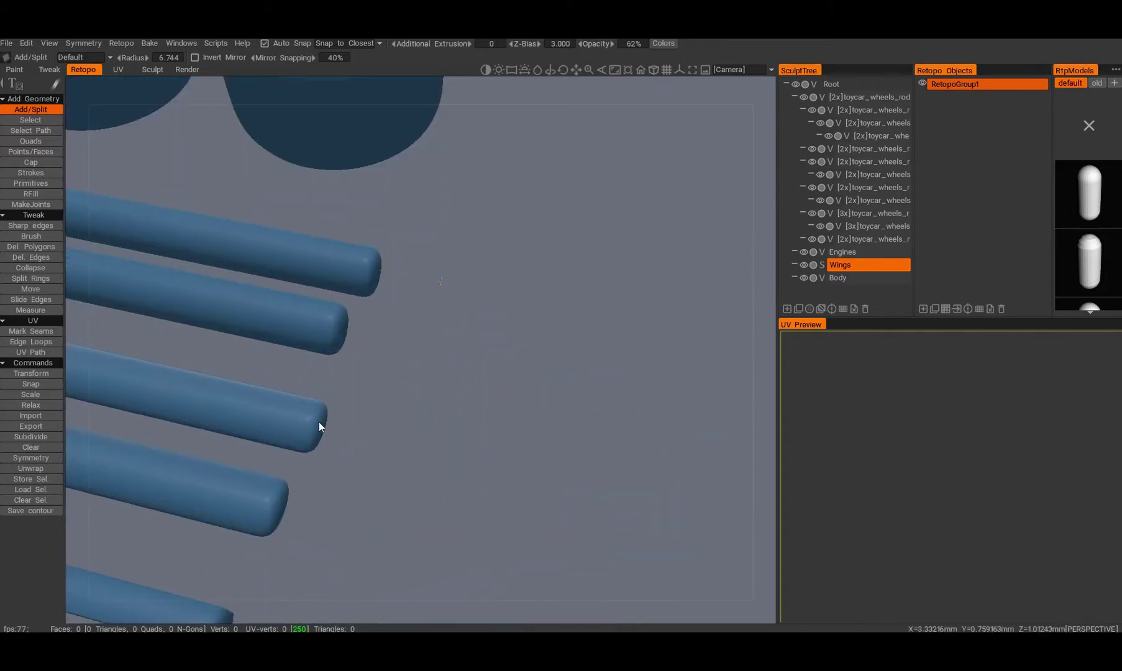
{"action": "left_click_drag", "start_coordinate": [319, 426], "coordinate": [403, 290]}
{"action": "left_click_drag", "start_coordinate": [478, 310], "coordinate": [523, 306]}
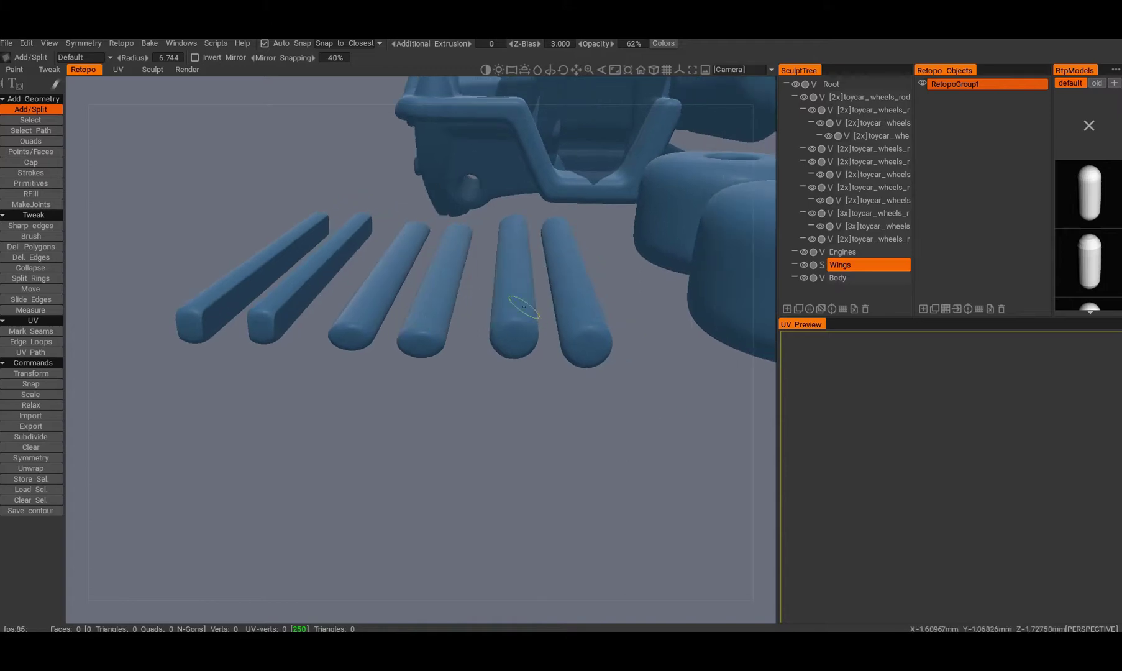
{"action": "left_click_drag", "start_coordinate": [653, 374], "coordinate": [493, 372]}
{"action": "right_click_drag", "start_coordinate": [493, 373], "coordinate": [458, 328]}
{"action": "left_click_drag", "start_coordinate": [459, 328], "coordinate": [464, 341]}
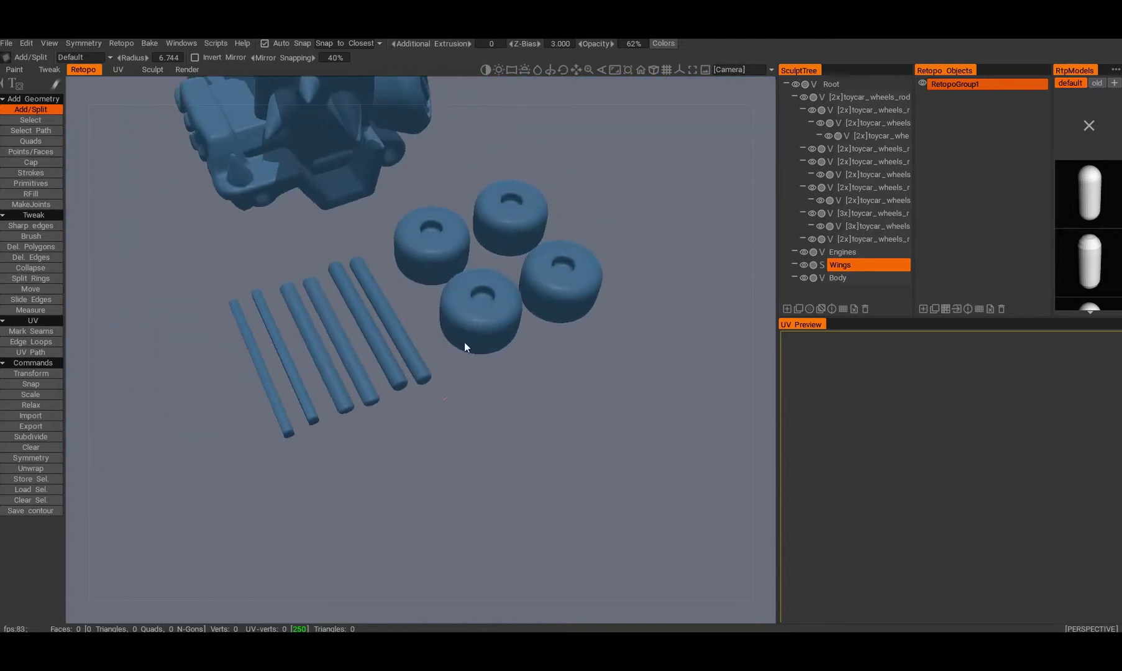
Inspect the four wheels and the overall arrangement of car, wheels and rods.
{"action": "right_click_drag", "start_coordinate": [423, 249], "coordinate": [431, 348], "text": "alt"}
{"action": "left_click_drag", "start_coordinate": [431, 348], "coordinate": [373, 280], "text": "alt"}
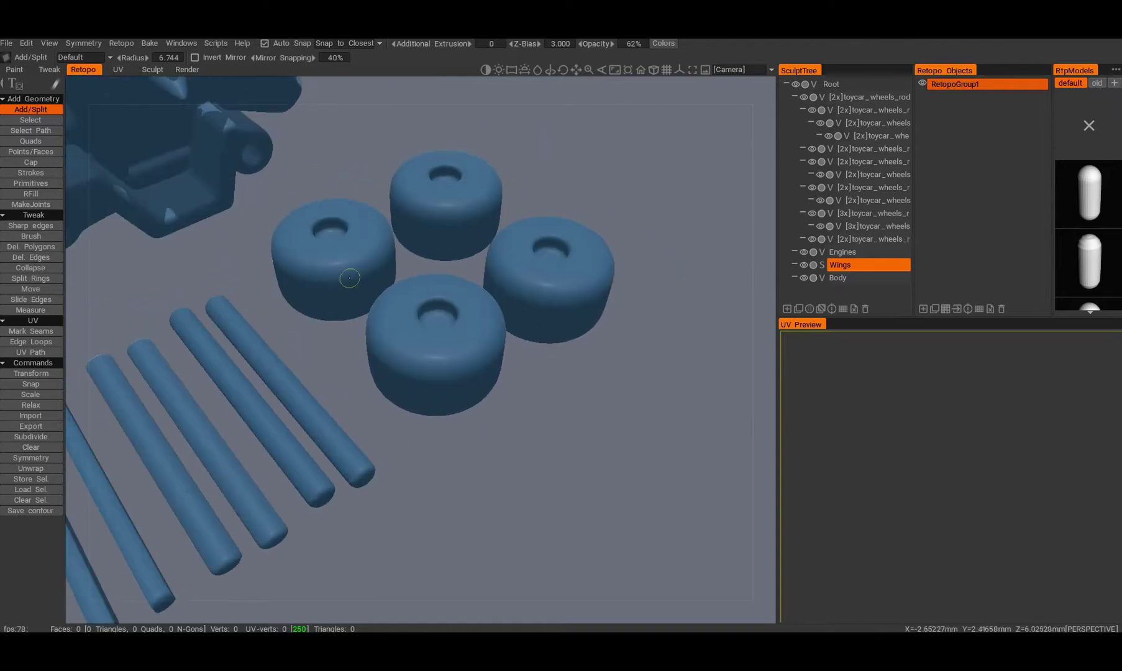
{"action": "middle_click_drag", "start_coordinate": [350, 277], "coordinate": [508, 336], "text": "alt"}
{"action": "right_click_drag", "start_coordinate": [508, 335], "coordinate": [478, 273], "text": "alt"}
{"action": "left_click_drag", "start_coordinate": [478, 273], "coordinate": [431, 311], "text": "alt"}
{"action": "middle_click_drag", "start_coordinate": [270, 348], "coordinate": [420, 322], "text": "alt"}
{"action": "right_click_drag", "start_coordinate": [420, 322], "coordinate": [398, 373], "text": "alt"}
{"action": "middle_click_drag", "start_coordinate": [326, 320], "coordinate": [442, 317], "text": "alt"}
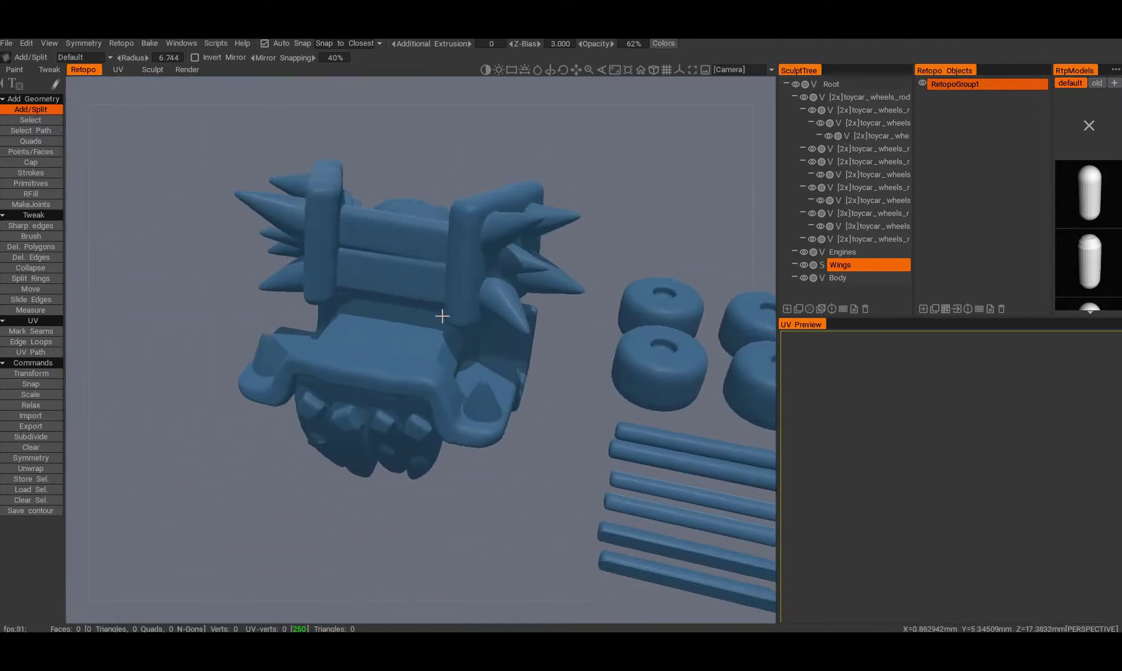
{"action": "scroll", "coordinate": [442, 316], "scroll_direction": "down", "scroll_amount": 3}
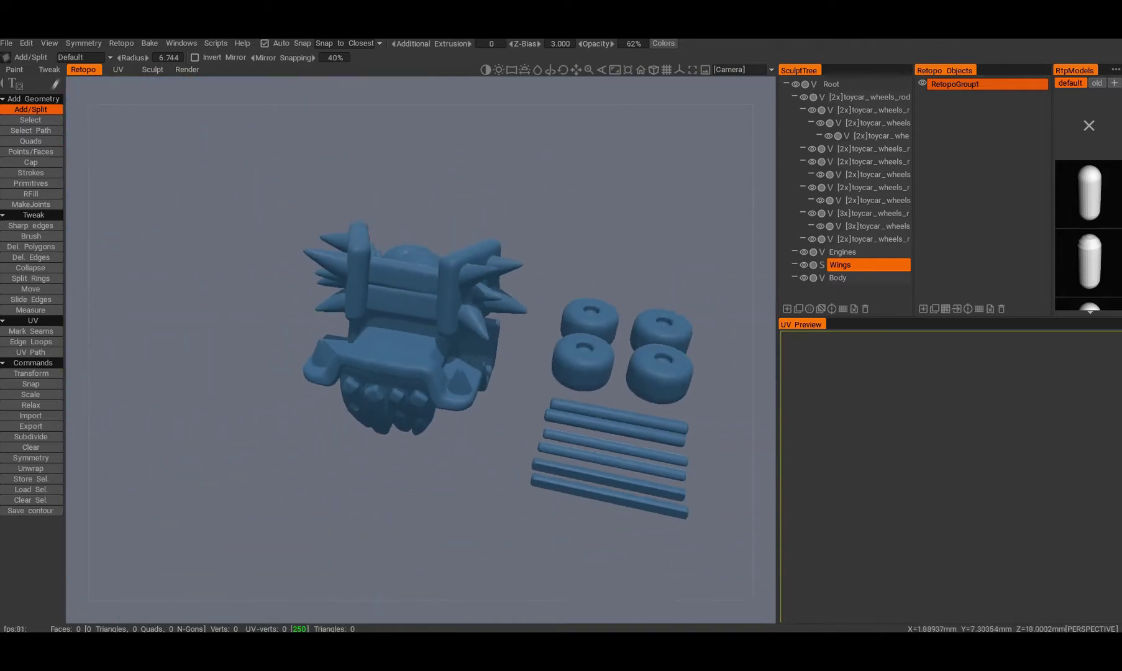
Check the Wings object on the car by hiding it and showing it again.
{"action": "left_click", "coordinate": [802, 264]}
{"action": "left_click", "coordinate": [802, 264]}
{"action": "left_click_drag", "start_coordinate": [559, 285], "coordinate": [523, 288]}
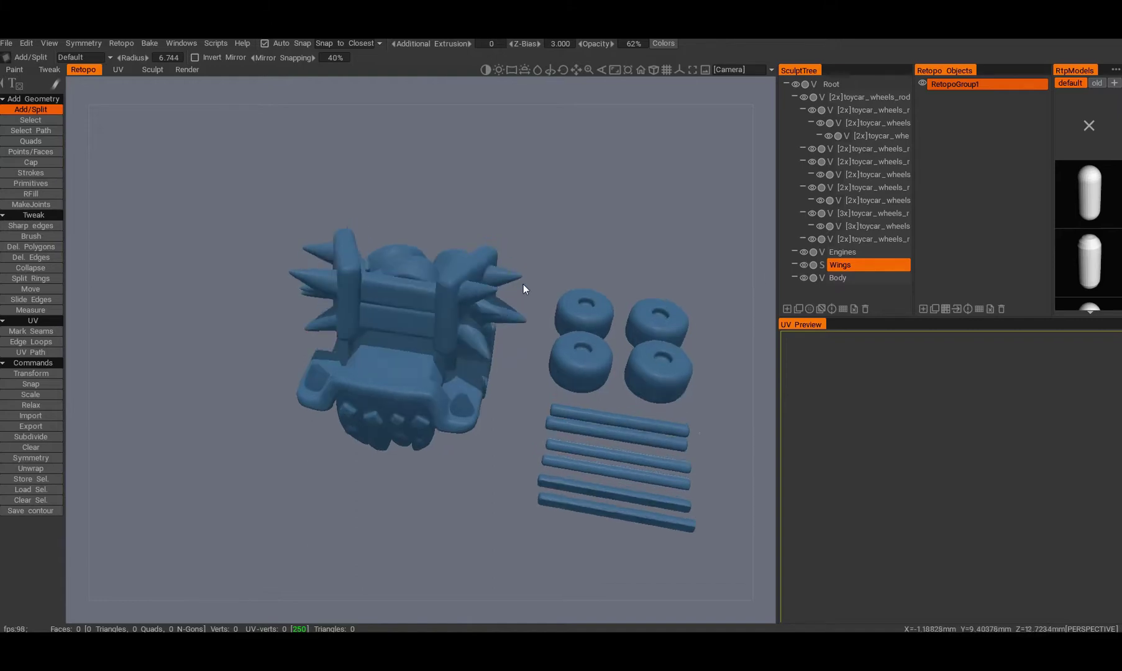
{"action": "left_click_drag", "start_coordinate": [460, 366], "coordinate": [451, 324]}
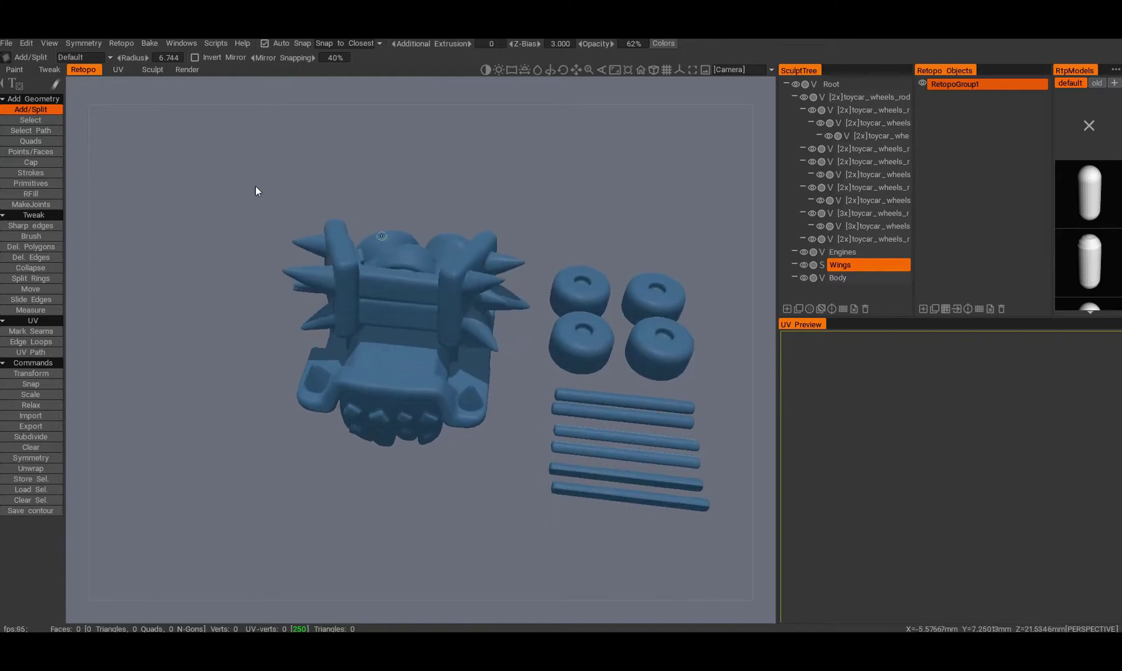
Switch to the Sculpt workspace and move the Wings clear of the car along Z to 37.99 with Transform.
{"action": "left_click", "coordinate": [152, 69]}
{"action": "key", "text": "t"}
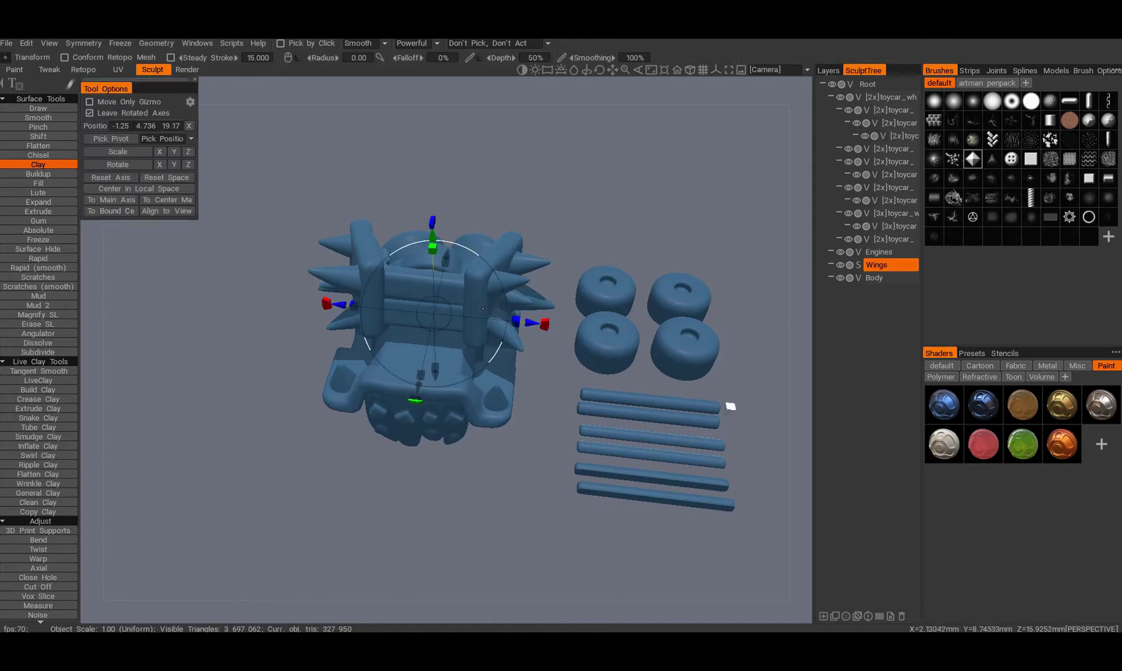
{"action": "left_click_drag", "start_coordinate": [529, 322], "coordinate": [239, 290]}
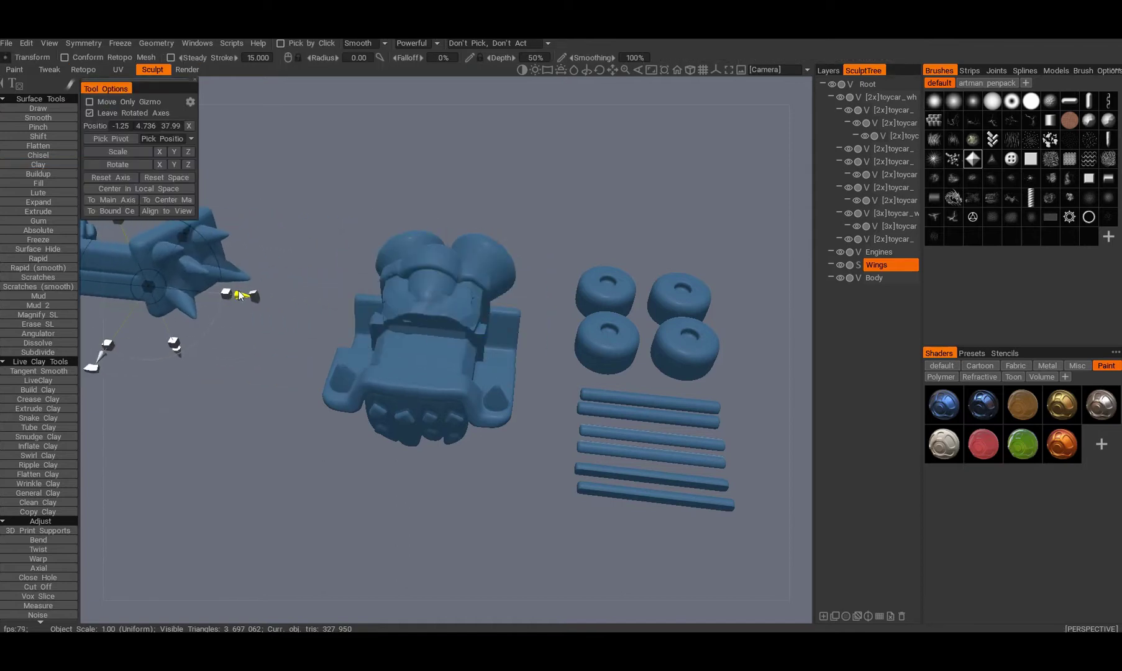
Pick the Body and move it clear of the engines along X to 13.01.
{"action": "middle_click_drag", "start_coordinate": [341, 302], "coordinate": [453, 317]}
{"action": "left_click_drag", "start_coordinate": [453, 318], "coordinate": [496, 360]}
{"action": "key", "text": "h"}
{"action": "left_click_drag", "start_coordinate": [726, 410], "coordinate": [279, 297]}
Examine the separated engines and the cut surfaces on the Body where the other parts fit.
{"action": "left_click_drag", "start_coordinate": [310, 335], "coordinate": [497, 326]}
{"action": "scroll", "coordinate": [562, 303], "scroll_direction": "up", "scroll_amount": 2}
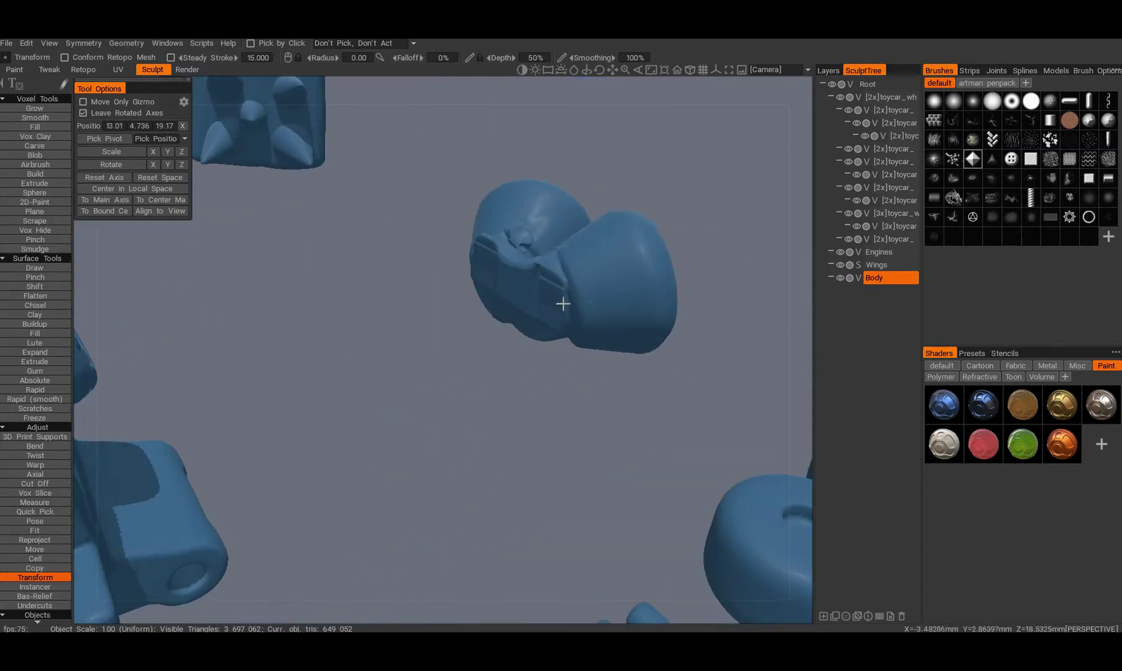
{"action": "scroll", "coordinate": [384, 369], "scroll_direction": "down", "scroll_amount": 3}
{"action": "left_click_drag", "start_coordinate": [384, 368], "coordinate": [400, 453]}
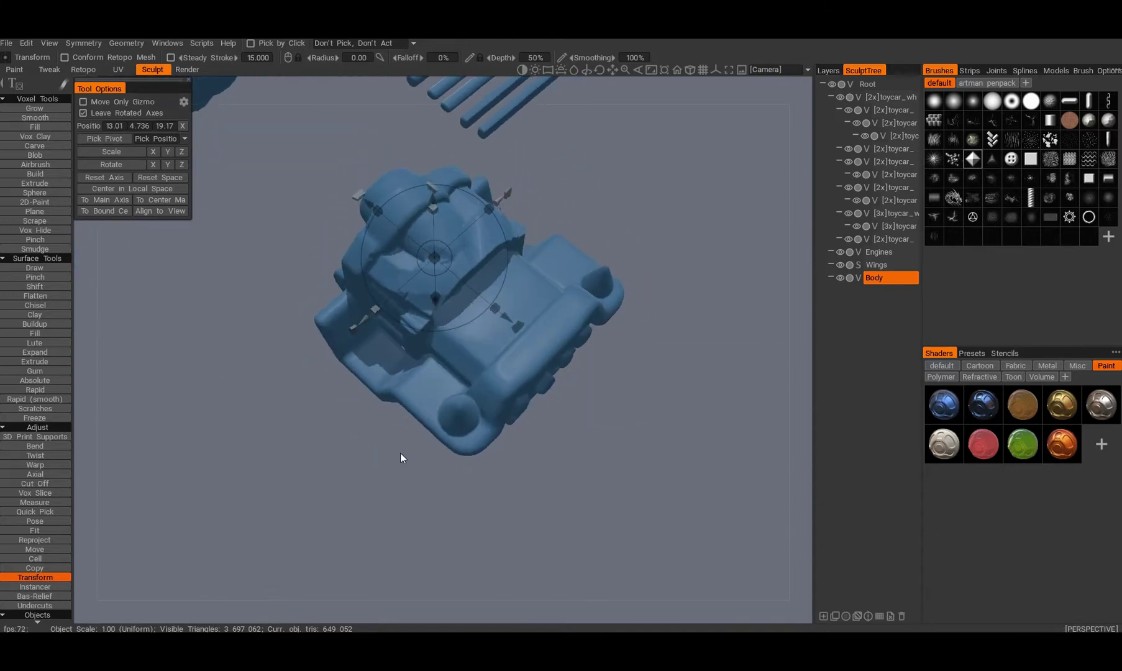
{"action": "key", "text": "h"}
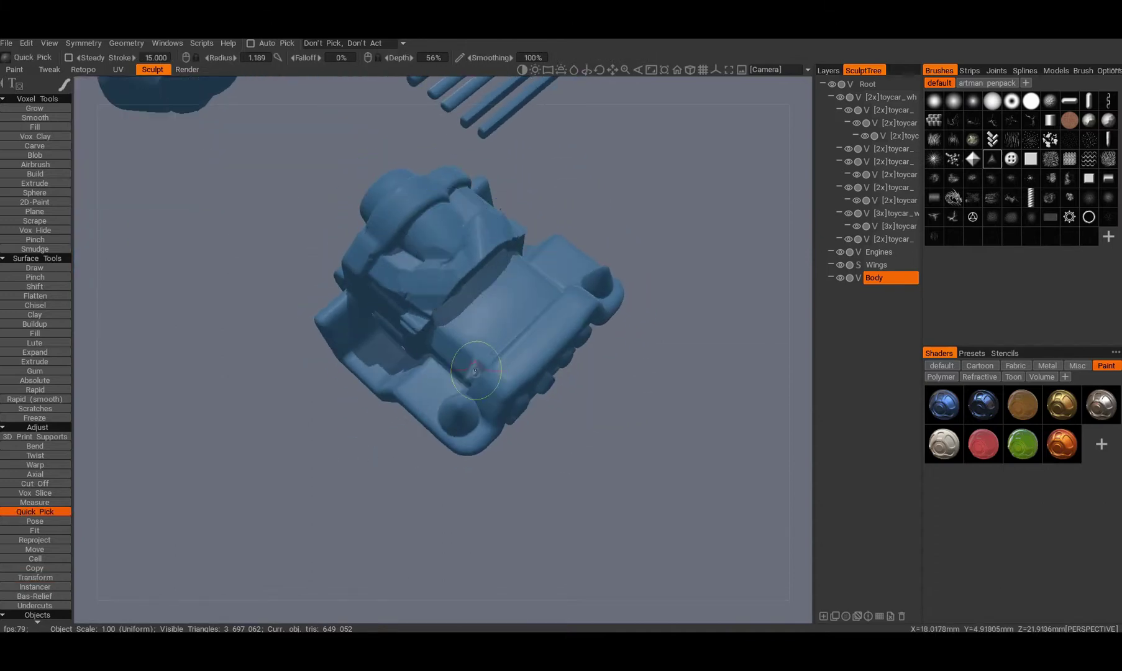
{"action": "left_click_drag", "start_coordinate": [454, 335], "coordinate": [440, 378], "text": "alt"}
{"action": "right_click_drag", "start_coordinate": [441, 378], "coordinate": [418, 313], "text": "alt"}
{"action": "mouse_move", "coordinate": [418, 313]}
{"action": "left_mouse_down", "text": "alt"}
{"action": "mouse_move", "coordinate": [456, 378]}
{"action": "mouse_move", "coordinate": [477, 345]}
{"action": "left_mouse_up", "text": "alt"}
{"action": "right_click_drag", "start_coordinate": [471, 295], "coordinate": [473, 285], "text": "alt"}
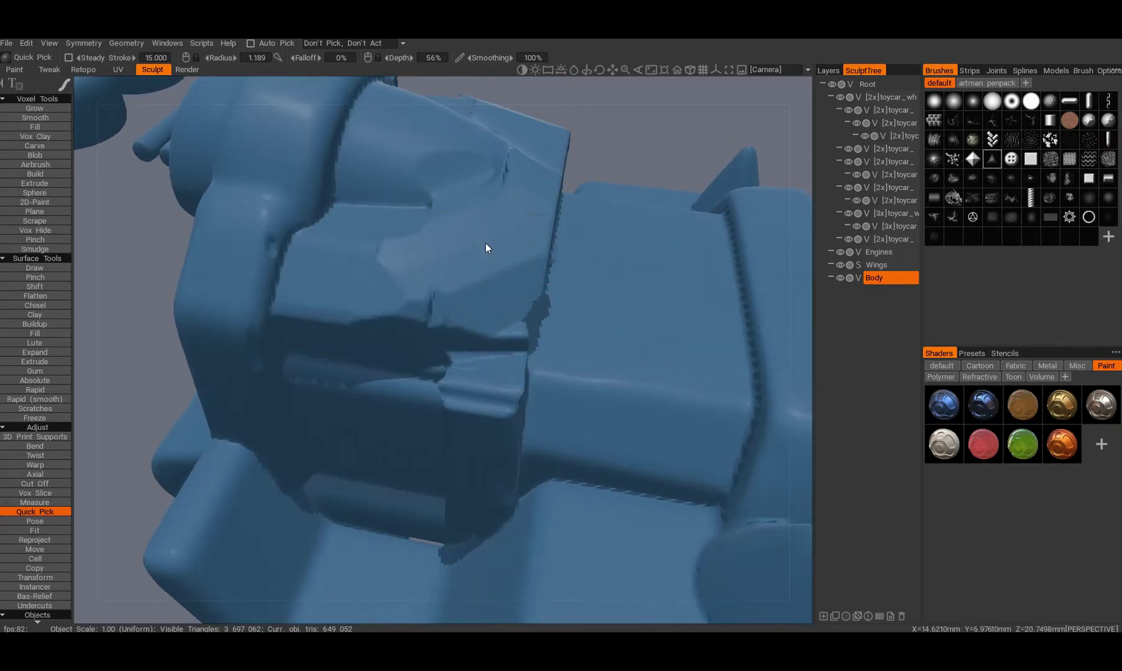
{"action": "right_click_drag", "start_coordinate": [486, 245], "coordinate": [470, 316], "text": "alt"}
{"action": "left_click_drag", "start_coordinate": [470, 318], "coordinate": [296, 336]}
{"action": "scroll", "coordinate": [410, 354], "scroll_direction": "up", "scroll_amount": 3}
{"action": "scroll", "coordinate": [409, 354], "scroll_direction": "down", "scroll_amount": 3}
{"action": "right_click_drag", "start_coordinate": [296, 336], "coordinate": [431, 360], "text": "alt"}
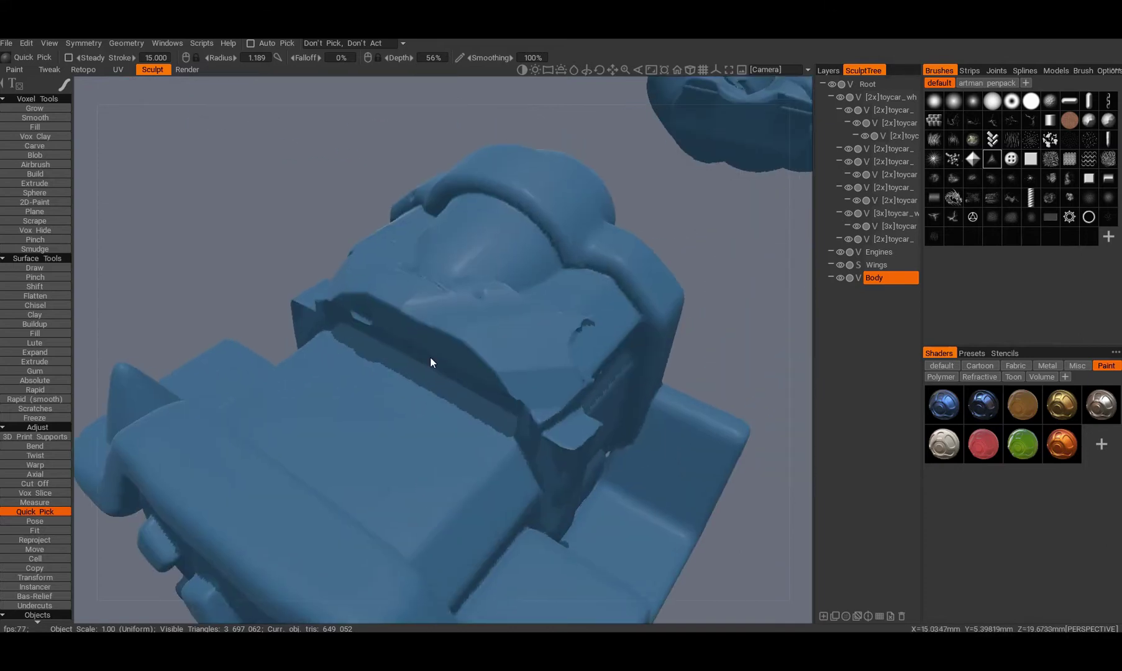
{"action": "left_click_drag", "start_coordinate": [430, 360], "coordinate": [305, 313], "text": "alt"}
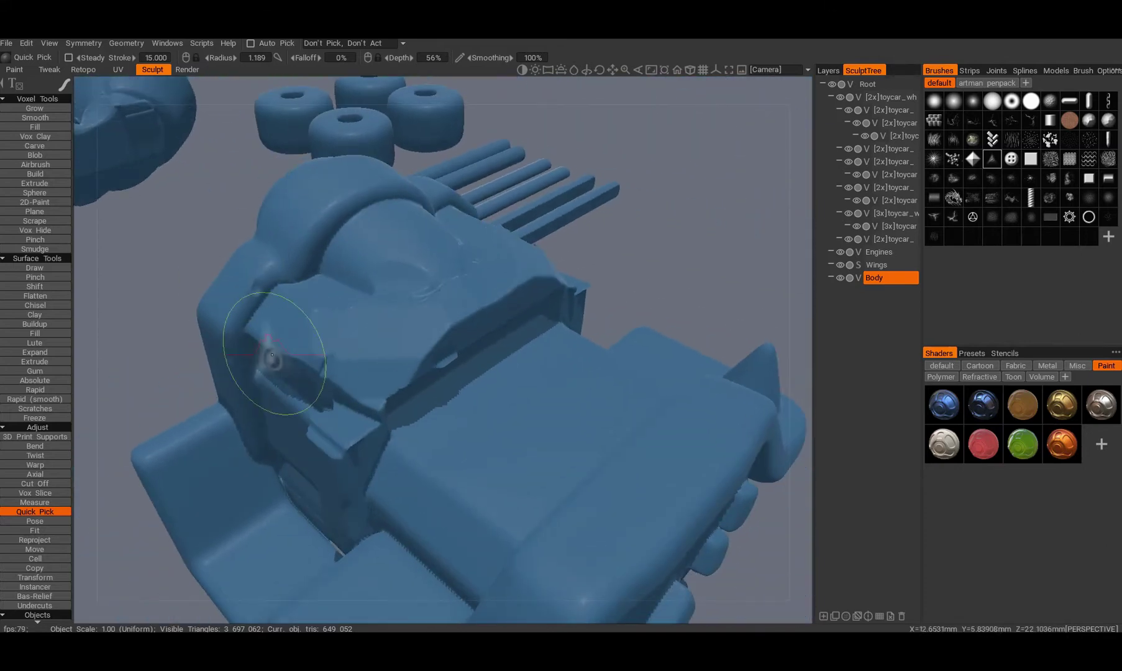
Try to reshape the cut surface on the Body's side with the Move tool at radius 0.919.
{"action": "left_click", "coordinate": [273, 433]}
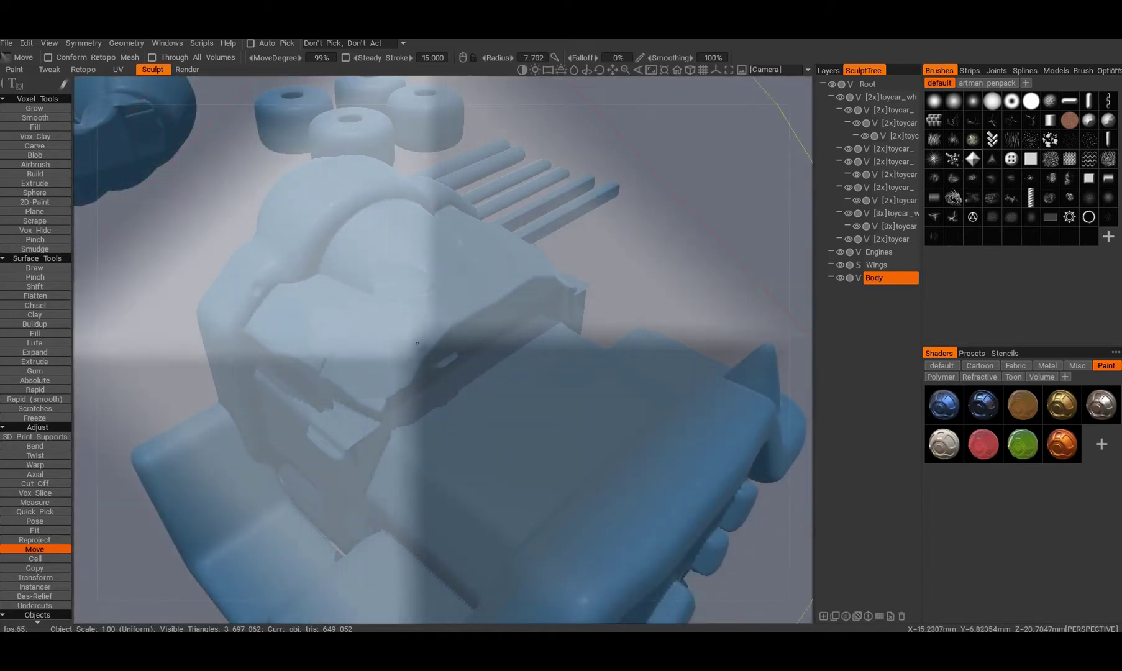
{"action": "right_click_drag", "start_coordinate": [402, 336], "coordinate": [391, 337]}
{"action": "mouse_move", "coordinate": [394, 359]}
{"action": "left_mouse_down", "text": "alt"}
{"action": "mouse_move", "coordinate": [408, 356]}
{"action": "mouse_move", "coordinate": [413, 313]}
{"action": "left_mouse_up", "text": "alt"}
{"action": "right_click_drag", "start_coordinate": [429, 318], "coordinate": [445, 317]}
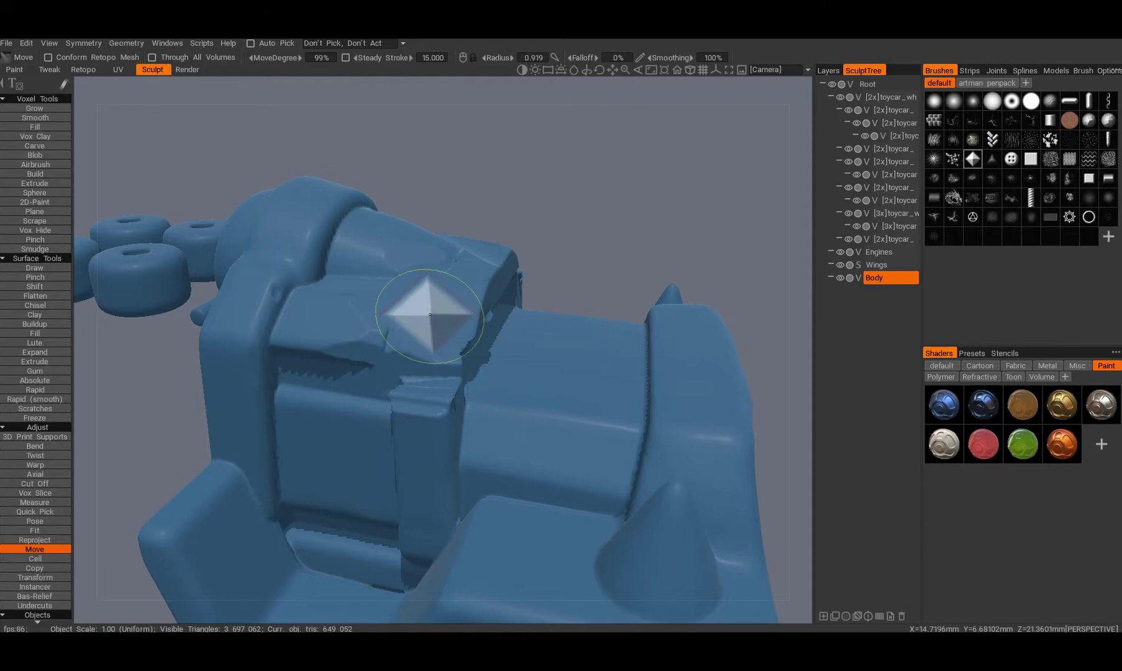
{"action": "mouse_move", "coordinate": [416, 311]}
{"action": "left_mouse_down", "text": "alt"}
{"action": "mouse_move", "coordinate": [451, 275]}
{"action": "mouse_move", "coordinate": [424, 311]}
{"action": "left_mouse_up", "text": "alt"}
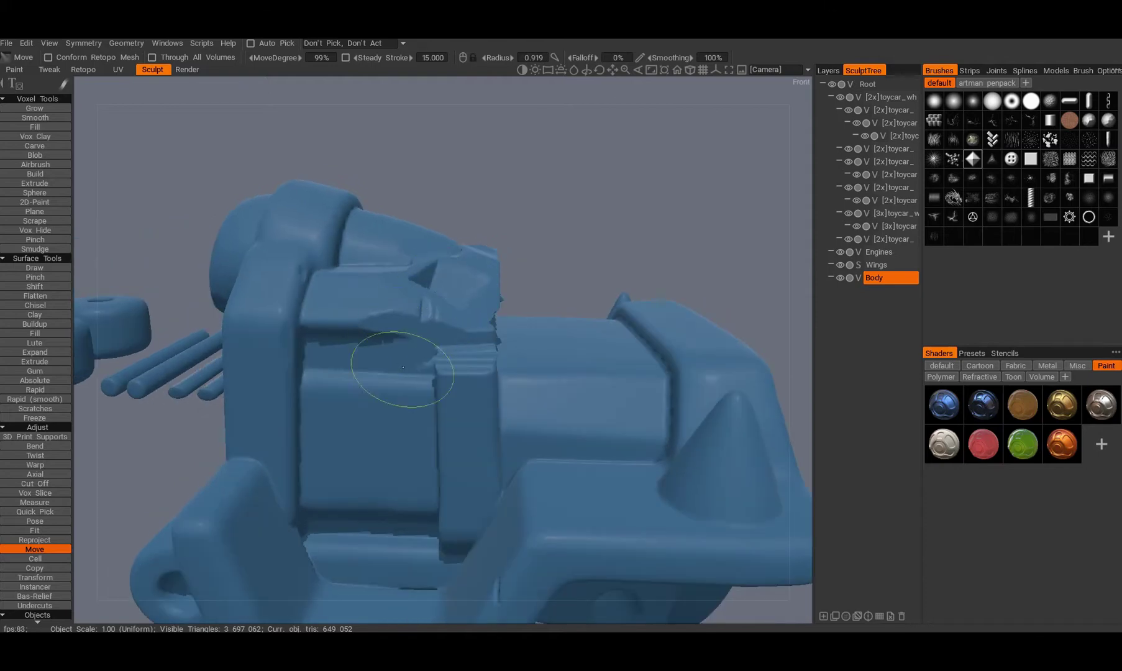
{"action": "left_click_drag", "start_coordinate": [402, 367], "coordinate": [451, 345]}
Compare the Body's cut surface with the separated wings and engines, and pick the Wings for inspection.
{"action": "middle_click_drag", "start_coordinate": [275, 328], "coordinate": [453, 378]}
{"action": "left_click_drag", "start_coordinate": [453, 378], "coordinate": [703, 377]}
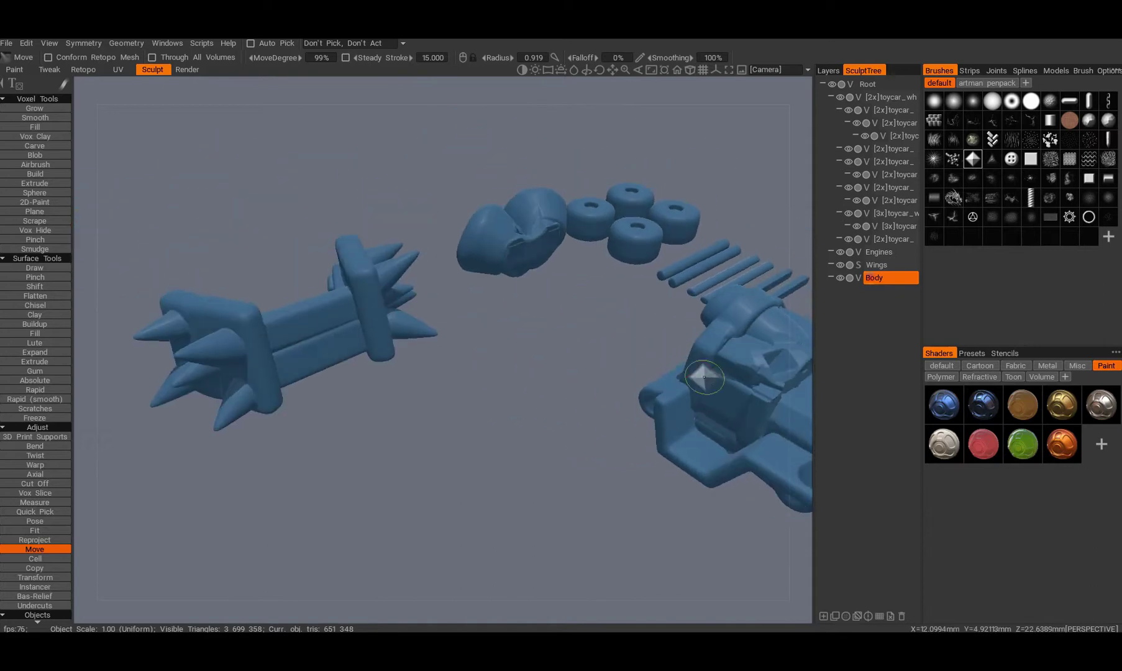
{"action": "middle_click_drag", "start_coordinate": [704, 377], "coordinate": [626, 375]}
{"action": "right_click_drag", "start_coordinate": [626, 374], "coordinate": [645, 388]}
{"action": "left_click_drag", "start_coordinate": [646, 388], "coordinate": [696, 370]}
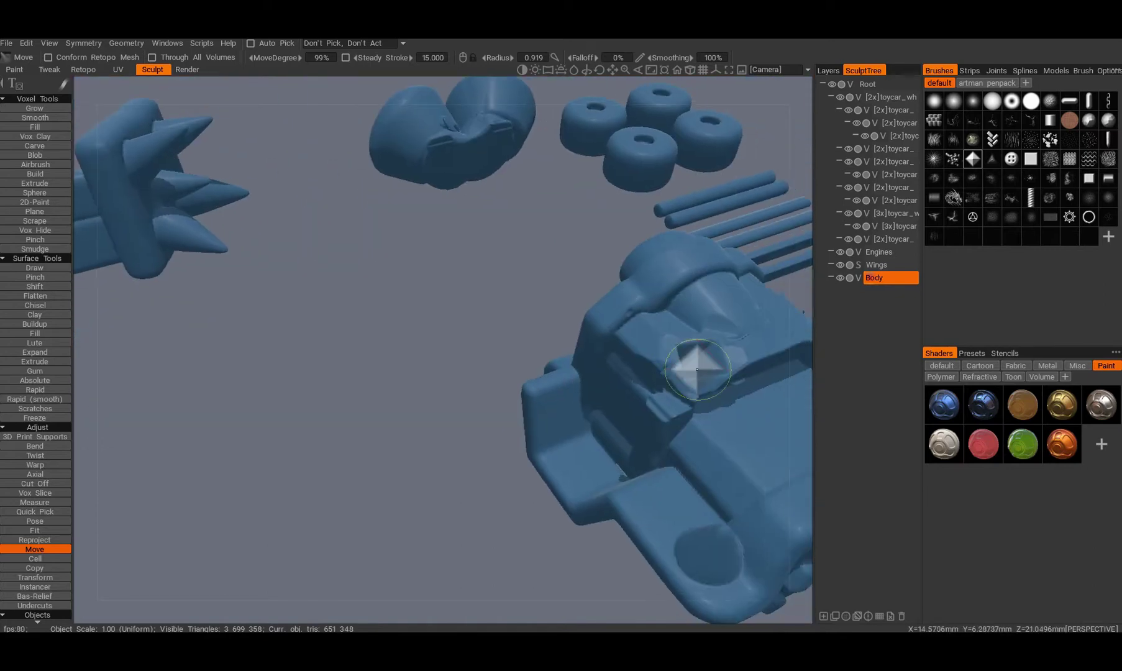
{"action": "mouse_move", "coordinate": [239, 360]}
{"action": "left_mouse_down"}
{"action": "mouse_move", "coordinate": [414, 339]}
{"action": "mouse_move", "coordinate": [381, 333]}
{"action": "mouse_move", "coordinate": [348, 267]}
{"action": "mouse_move", "coordinate": [341, 202]}
{"action": "mouse_move", "coordinate": [357, 281]}
{"action": "mouse_move", "coordinate": [381, 176]}
{"action": "left_mouse_up"}
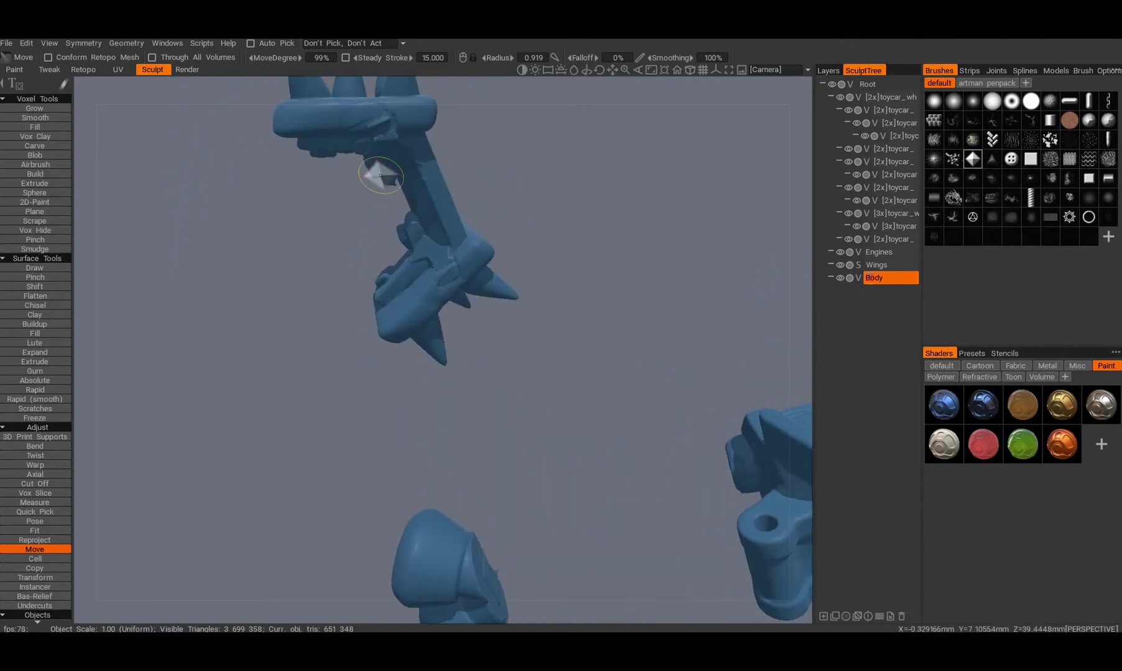
{"action": "key", "text": "h"}
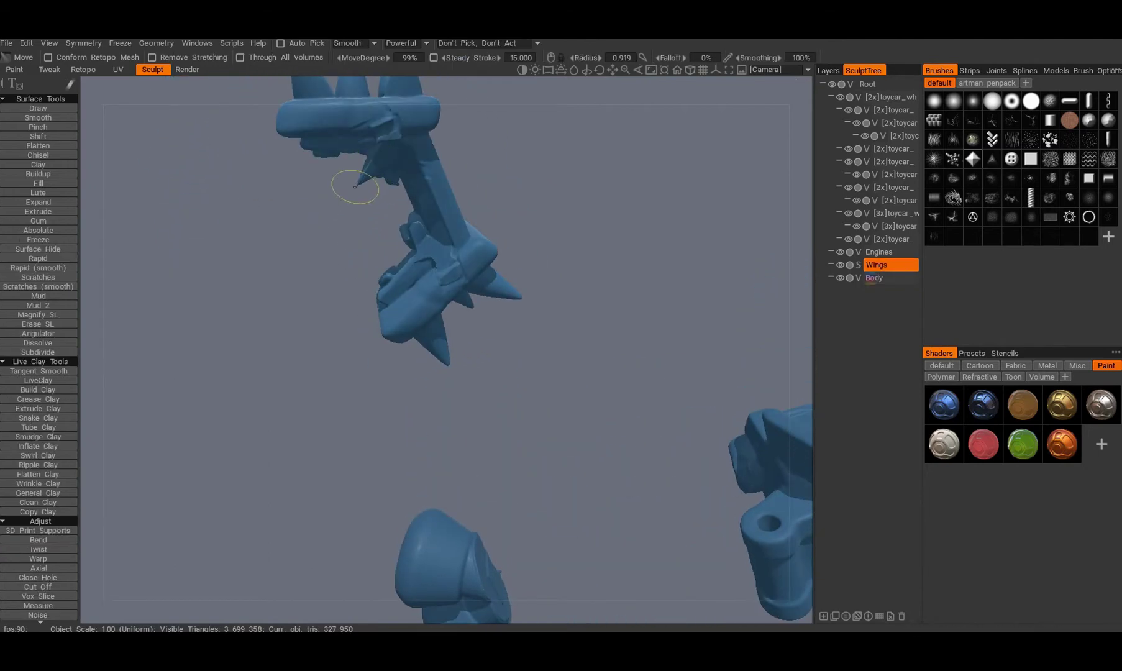
Pick the Body again and undo the Move tool edit on its surface.
{"action": "scroll", "coordinate": [379, 245], "scroll_direction": "down", "scroll_amount": 3}
{"action": "mouse_move", "coordinate": [465, 308]}
{"action": "left_mouse_down"}
{"action": "mouse_move", "coordinate": [486, 319]}
{"action": "mouse_move", "coordinate": [481, 384]}
{"action": "mouse_move", "coordinate": [420, 423]}
{"action": "mouse_move", "coordinate": [453, 426]}
{"action": "mouse_move", "coordinate": [529, 402]}
{"action": "mouse_move", "coordinate": [498, 457]}
{"action": "mouse_move", "coordinate": [377, 392]}
{"action": "mouse_move", "coordinate": [423, 373]}
{"action": "left_mouse_up"}
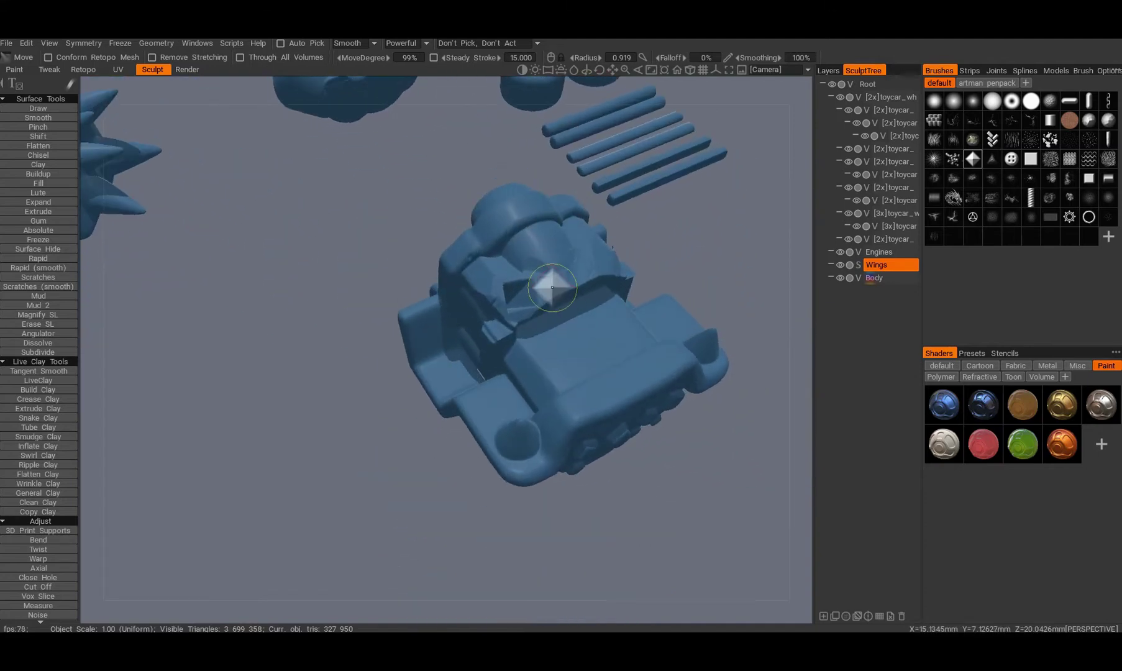
{"action": "key", "text": "h"}
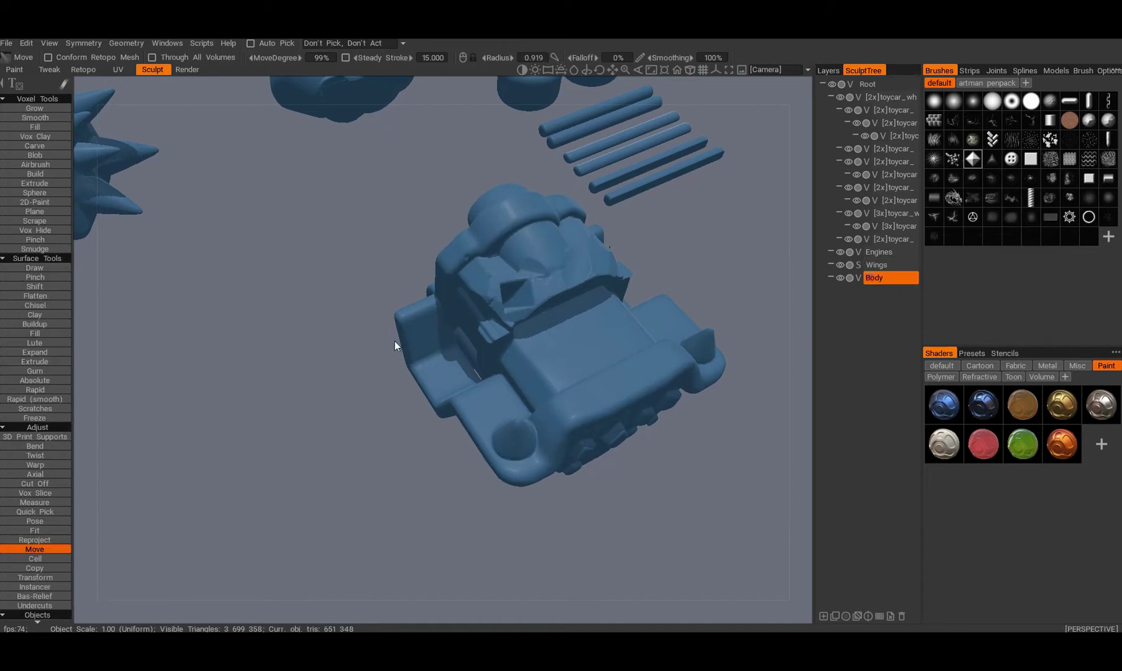
{"action": "key", "text": "ctrl+z"}
Pick the Engines object and widen the scene object list so the full layer names are readable.
{"action": "mouse_move", "coordinate": [376, 332]}
{"action": "left_mouse_down"}
{"action": "mouse_move", "coordinate": [363, 347]}
{"action": "mouse_move", "coordinate": [407, 362]}
{"action": "mouse_move", "coordinate": [300, 376]}
{"action": "mouse_move", "coordinate": [439, 411]}
{"action": "mouse_move", "coordinate": [425, 401]}
{"action": "mouse_move", "coordinate": [432, 388]}
{"action": "mouse_move", "coordinate": [600, 298]}
{"action": "left_mouse_up"}
{"action": "scroll", "coordinate": [355, 351], "scroll_direction": "down", "scroll_amount": 3}
{"action": "key", "text": "h"}
{"action": "left_click_drag", "start_coordinate": [815, 277], "coordinate": [767, 278]}
{"action": "left_click_drag", "start_coordinate": [624, 339], "coordinate": [491, 312]}
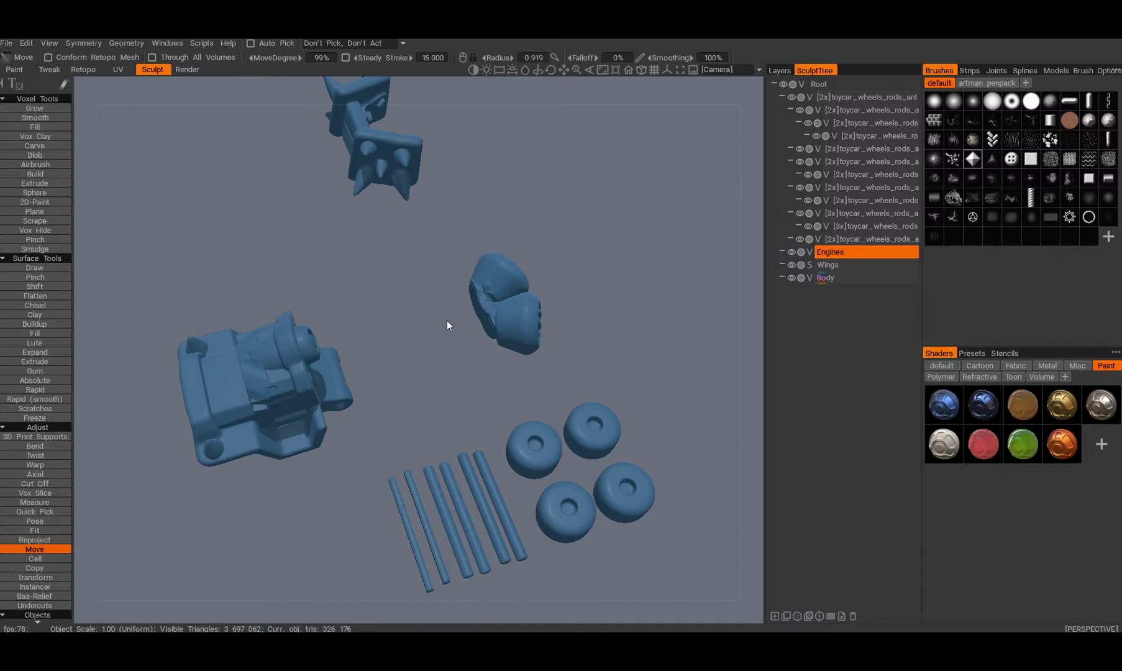
{"action": "left_click_drag", "start_coordinate": [389, 212], "coordinate": [400, 262]}
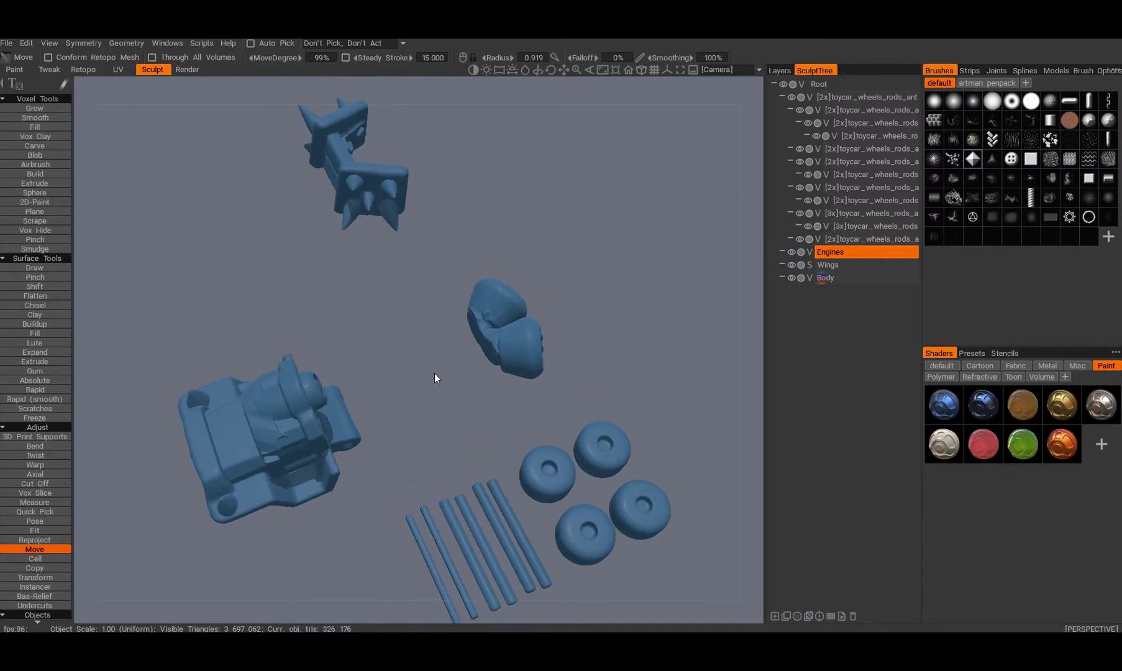
{"action": "left_click_drag", "start_coordinate": [429, 407], "coordinate": [491, 351]}
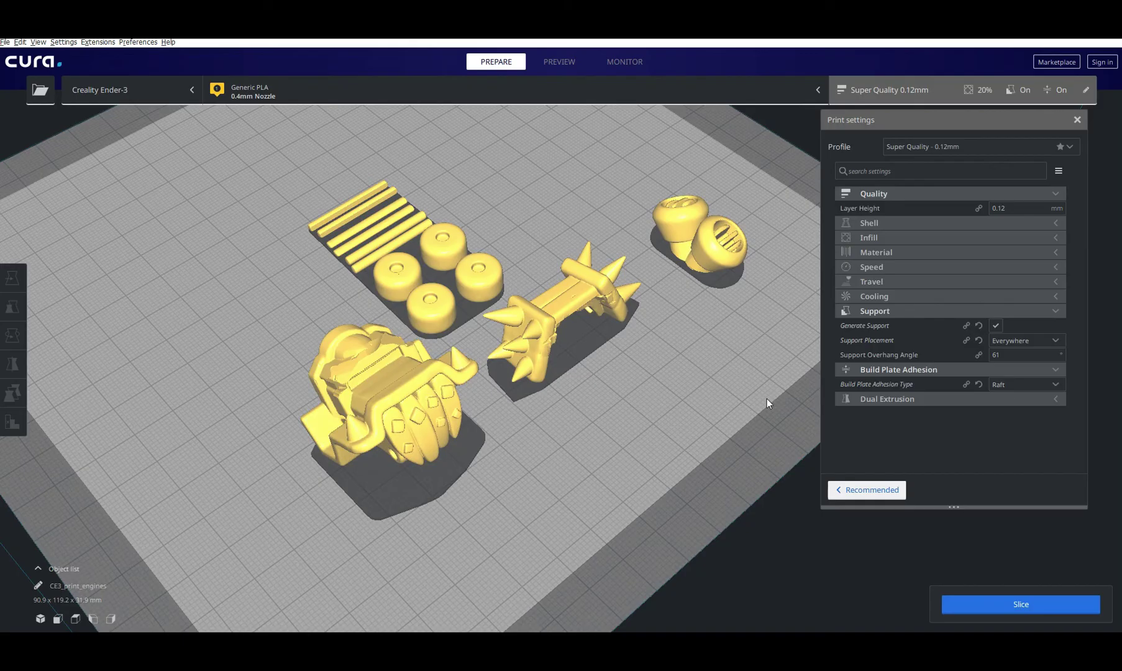
Switch to Cura, inspect the parts arranged on the build plate and select the spiked wings model.
{"action": "middle_click_drag", "start_coordinate": [531, 373], "coordinate": [475, 430]}
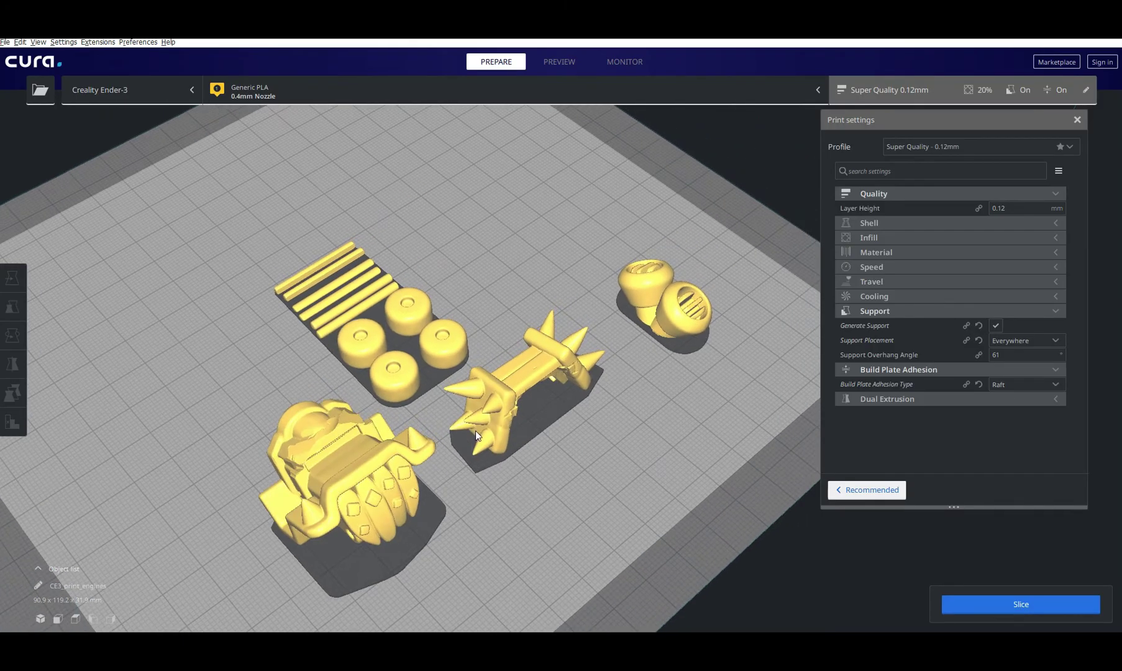
{"action": "left_click", "coordinate": [497, 435]}
{"action": "left_click", "coordinate": [546, 464]}
{"action": "right_click_drag", "start_coordinate": [546, 463], "coordinate": [627, 473]}
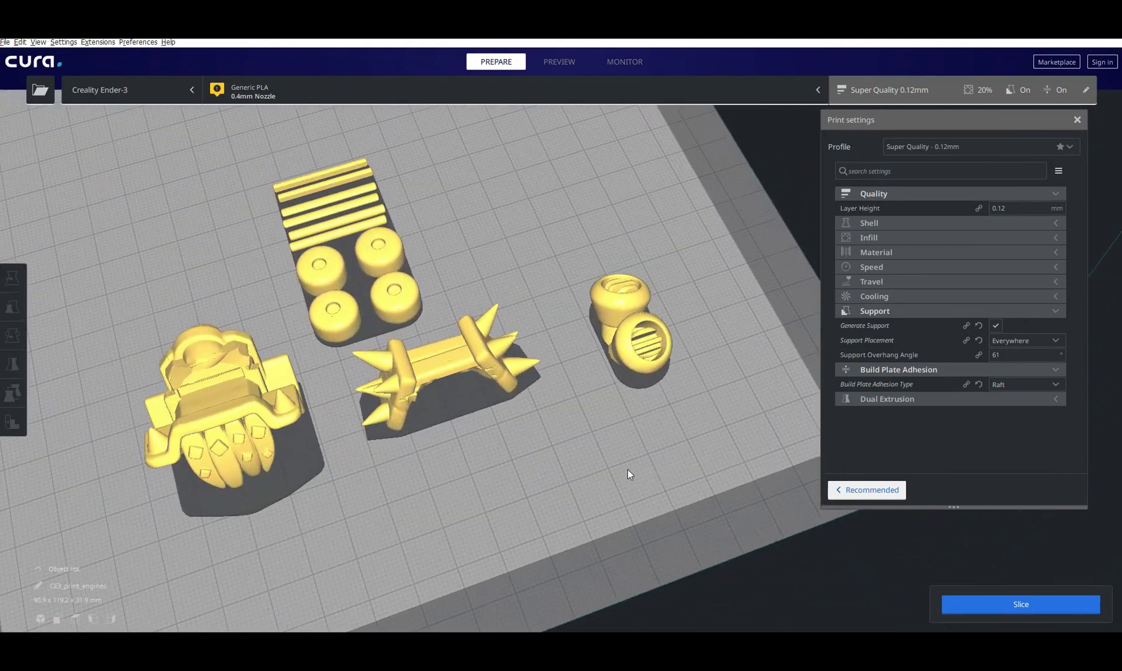
{"action": "mouse_move", "coordinate": [511, 486]}
{"action": "right_mouse_down"}
{"action": "mouse_move", "coordinate": [590, 488]}
{"action": "mouse_move", "coordinate": [555, 461]}
{"action": "mouse_move", "coordinate": [503, 488]}
{"action": "right_mouse_up"}
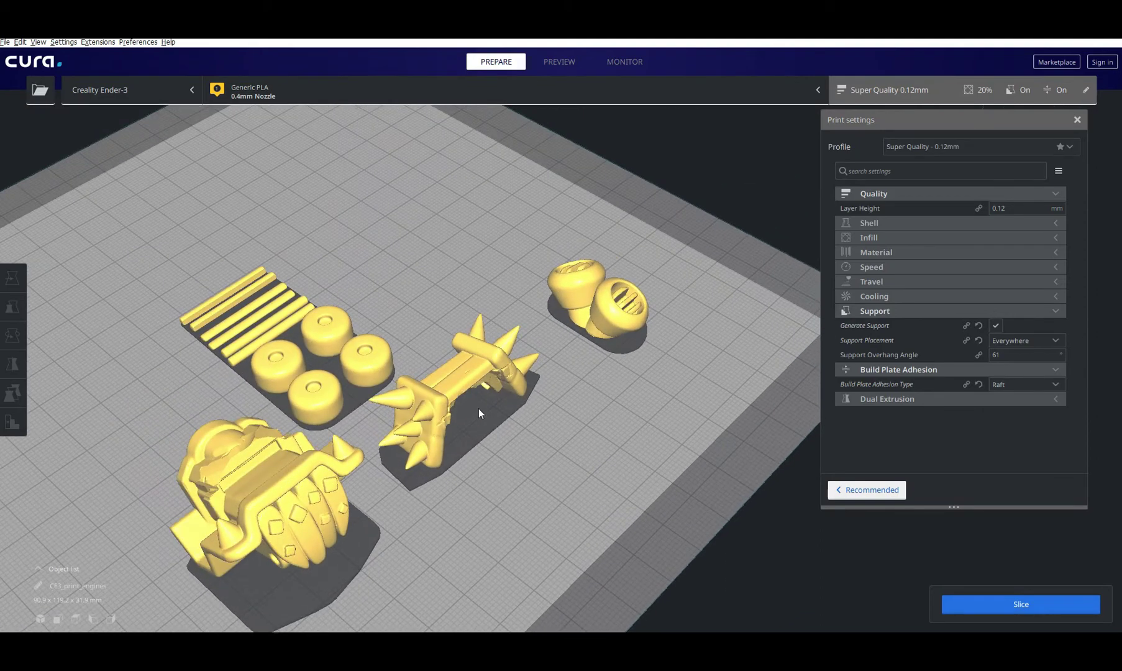
{"action": "left_click", "coordinate": [471, 392]}
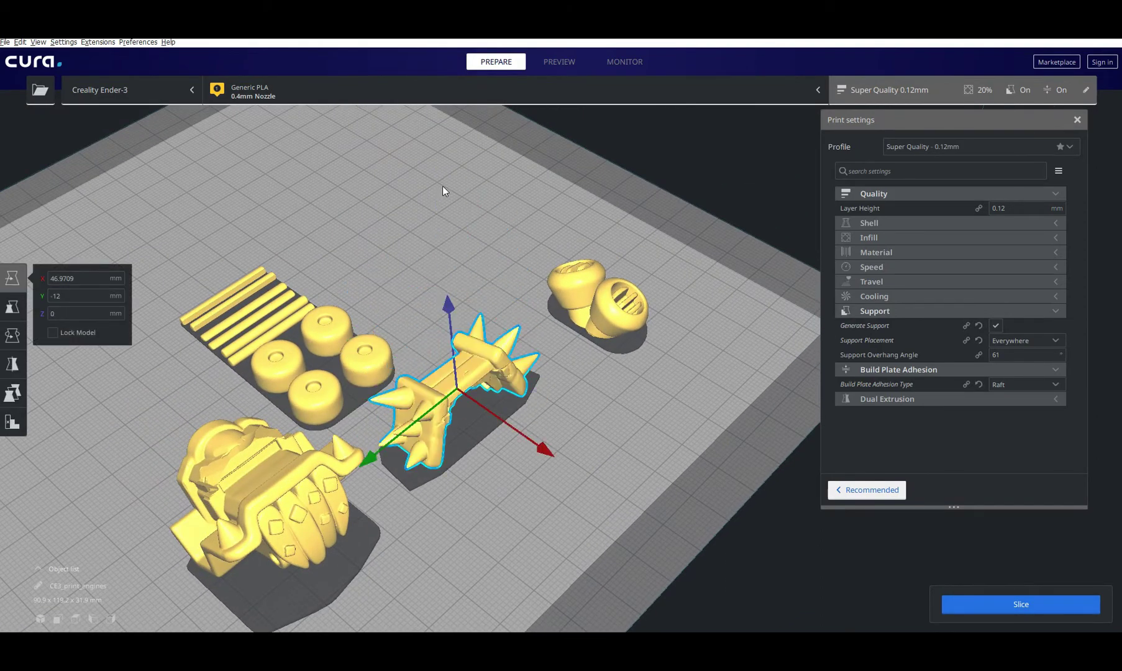
Try to lift the twin engines model vertically off the build plate, and clear the selection.
{"action": "left_click", "coordinate": [593, 292]}
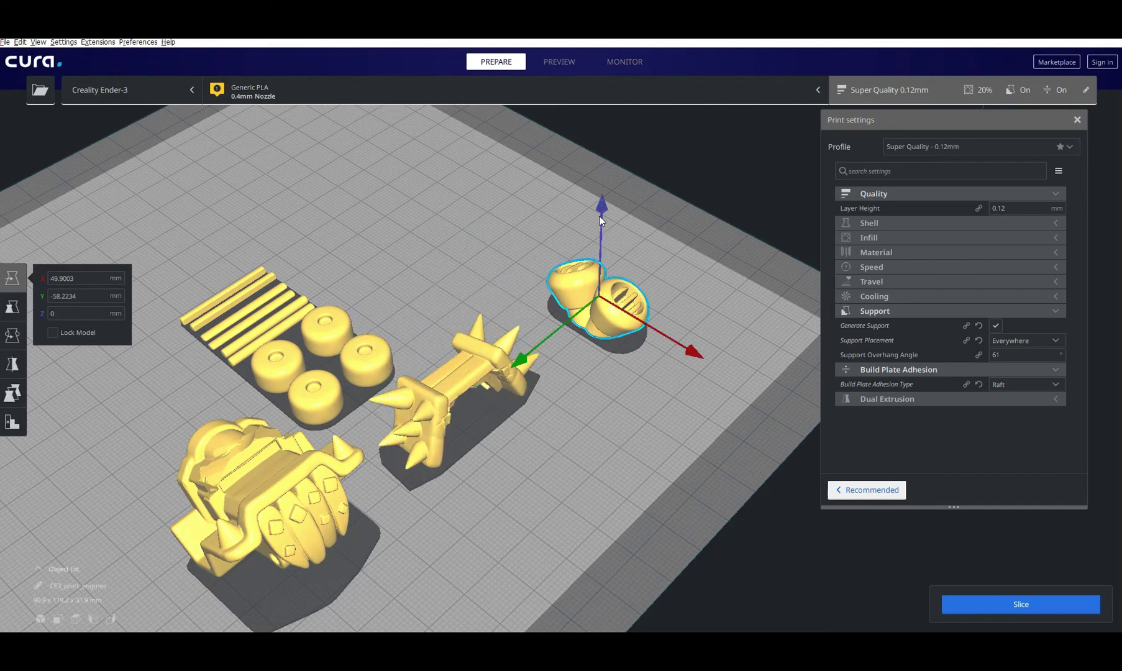
{"action": "left_click_drag", "start_coordinate": [599, 217], "coordinate": [605, 147]}
{"action": "middle_click_drag", "start_coordinate": [472, 330], "coordinate": [565, 319]}
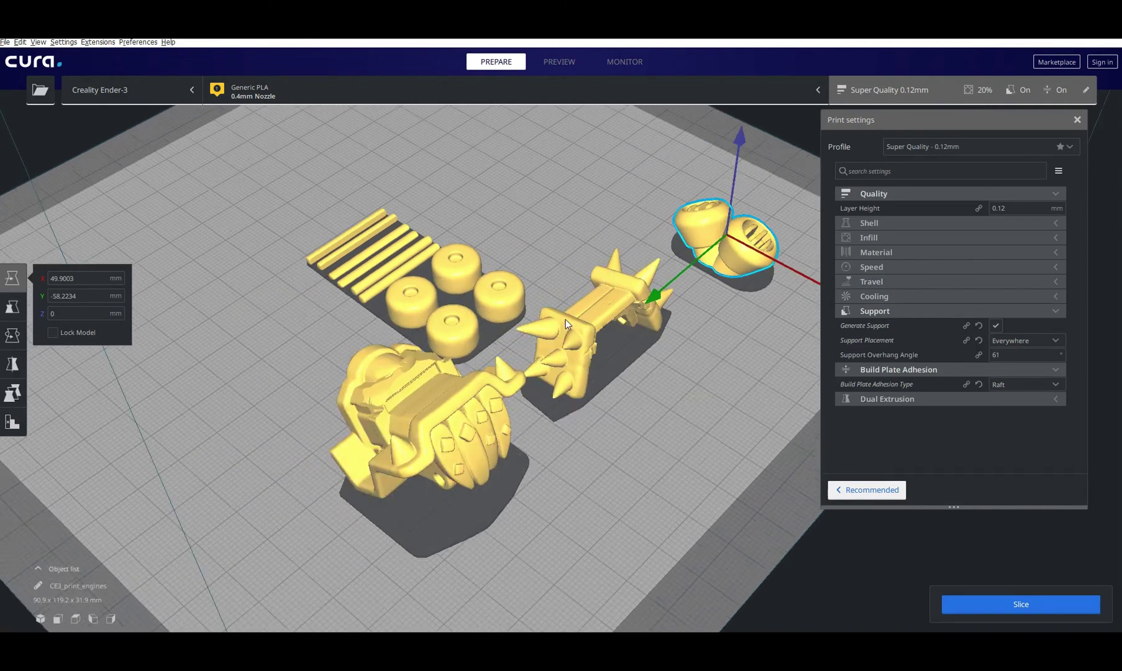
{"action": "left_click", "coordinate": [517, 379]}
Choose Raft as the build plate adhesion type and slice the arranged car parts into a layer preview.
{"action": "left_click", "coordinate": [1018, 388]}
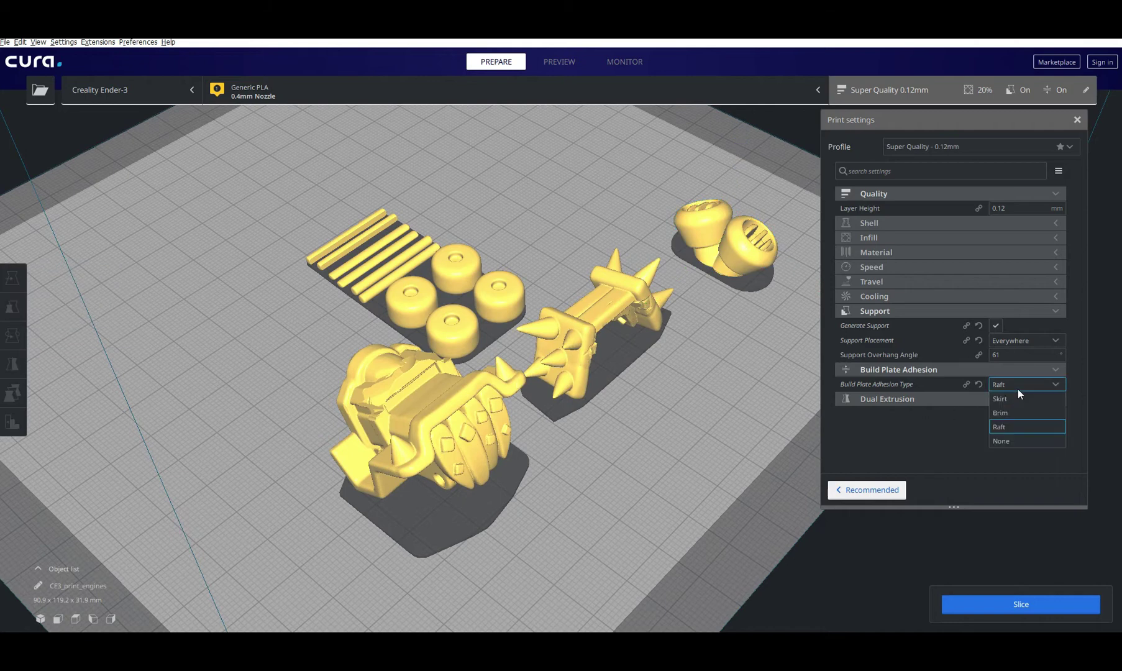
{"action": "left_click", "coordinate": [1014, 424]}
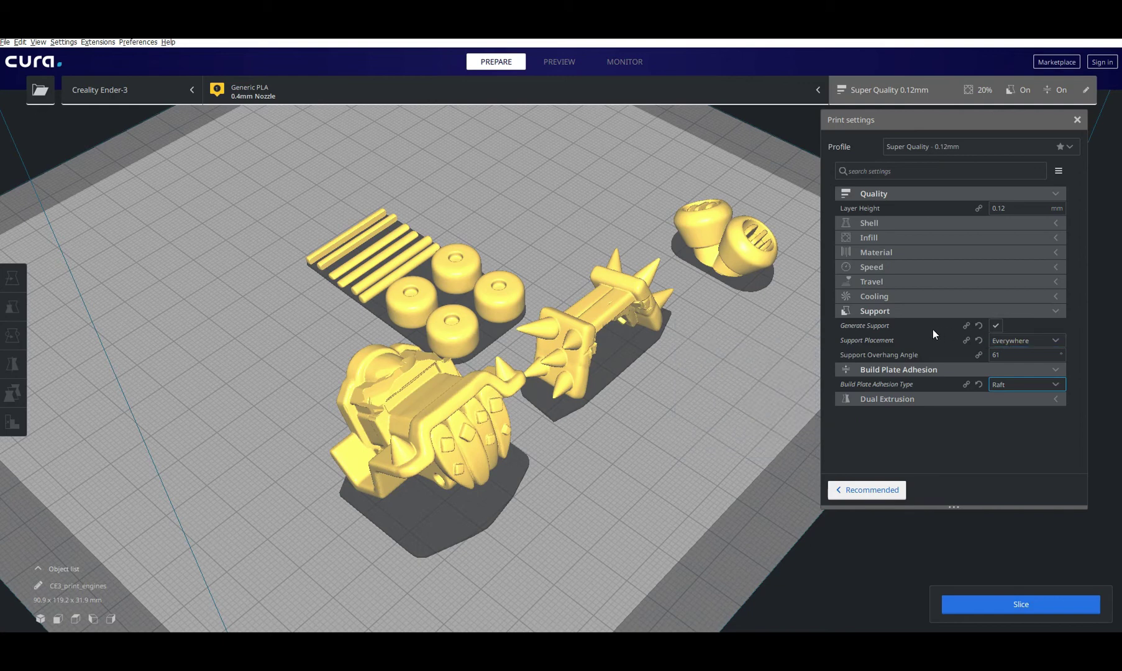
{"action": "mouse_move", "coordinate": [1001, 339]}
{"action": "left_click", "coordinate": [1028, 609]}
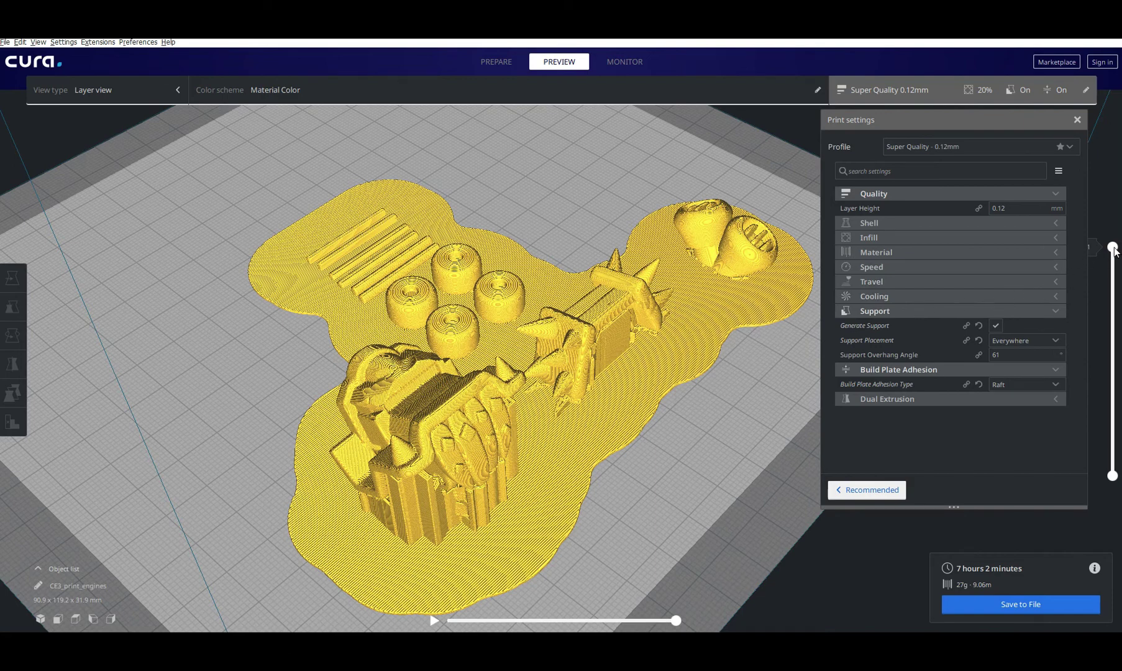
{"action": "mouse_move", "coordinate": [1111, 247]}
{"action": "left_mouse_down"}
{"action": "mouse_move", "coordinate": [1112, 447]}
{"action": "mouse_move", "coordinate": [1114, 246]}
{"action": "left_mouse_up"}
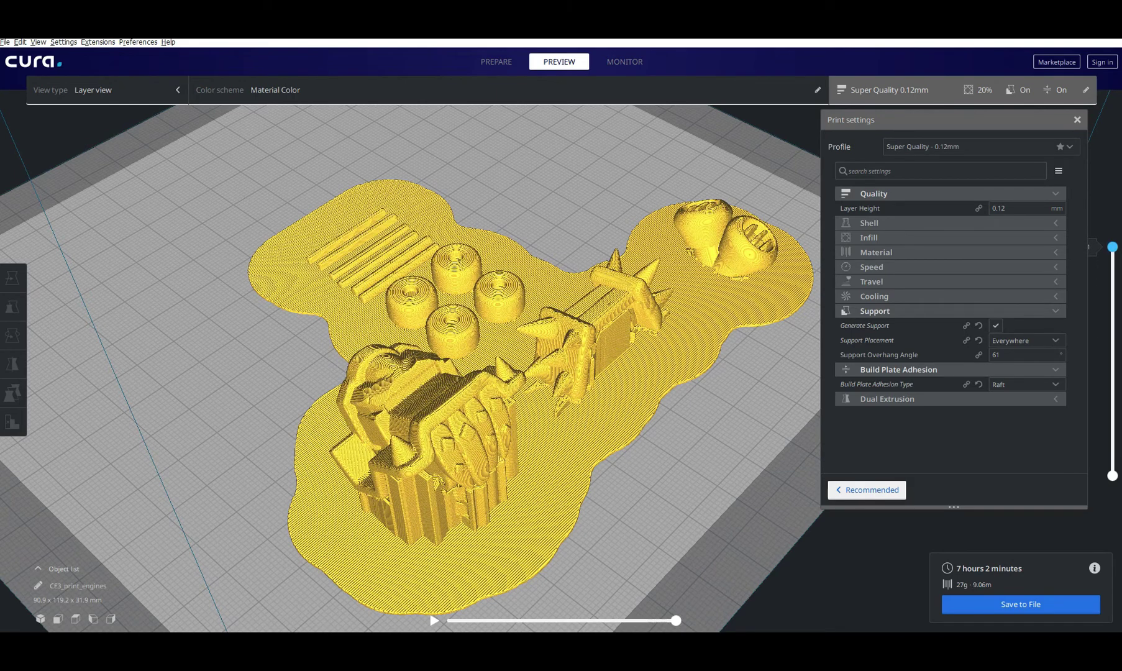